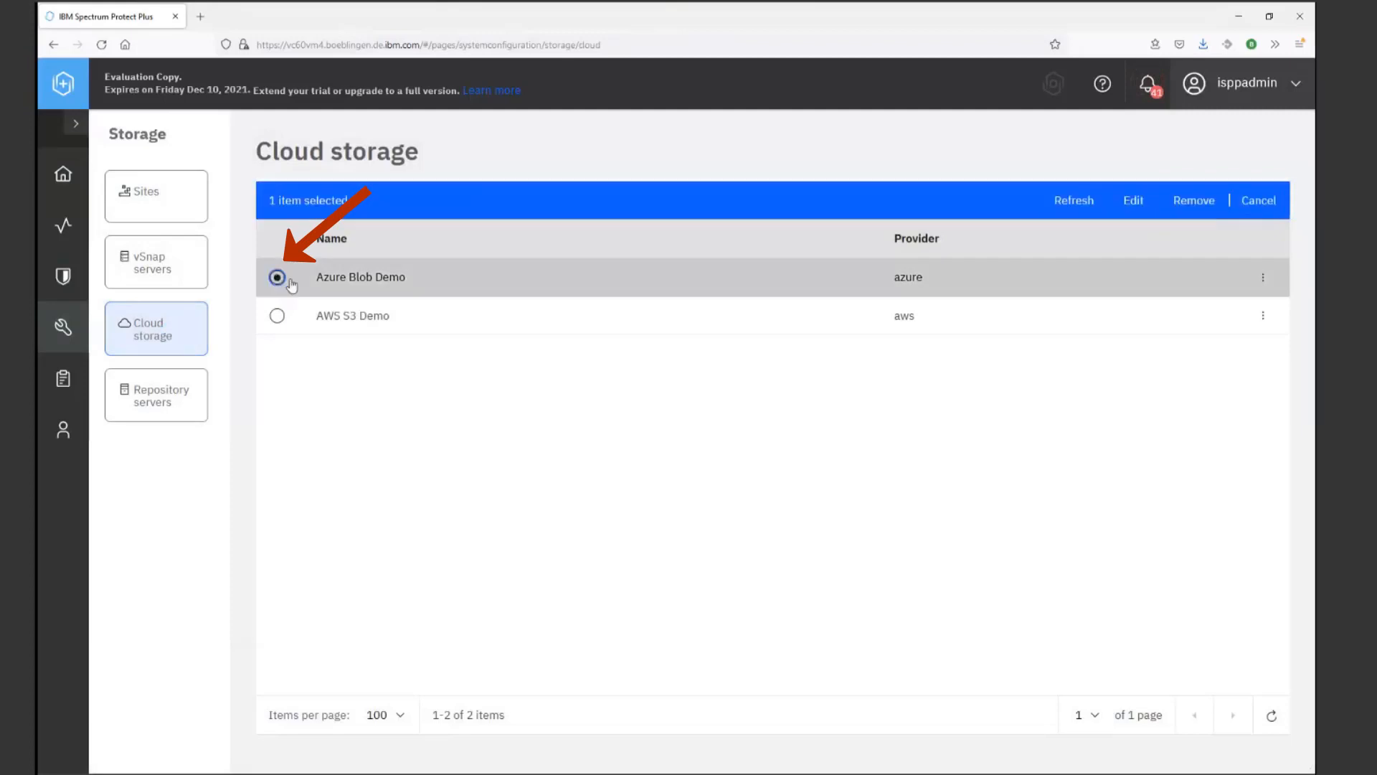
# Step: Open the Azure Blob Demo cloud storage for editing and select Microsoft Azure Global as its bucket endpoint
pyautogui.click(1134, 202)
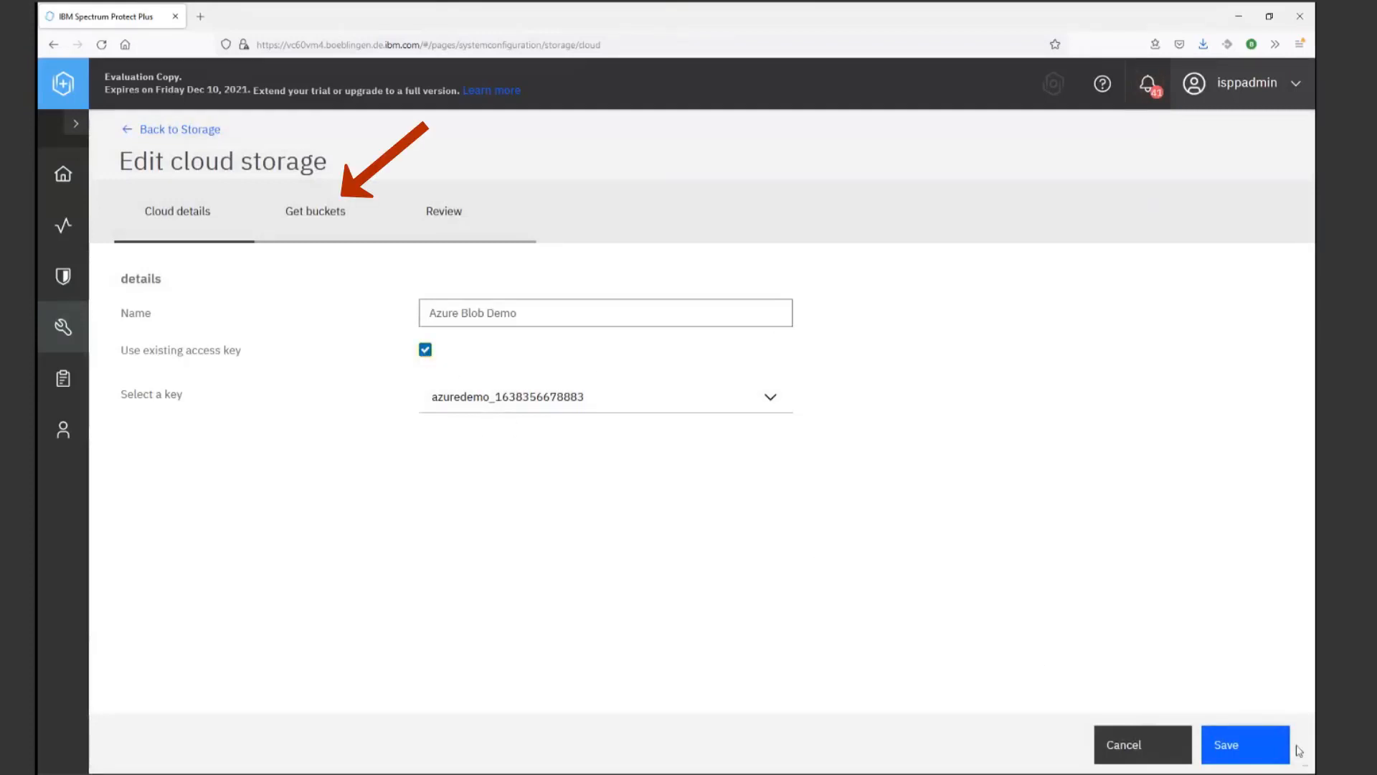
pyautogui.click(327, 215)
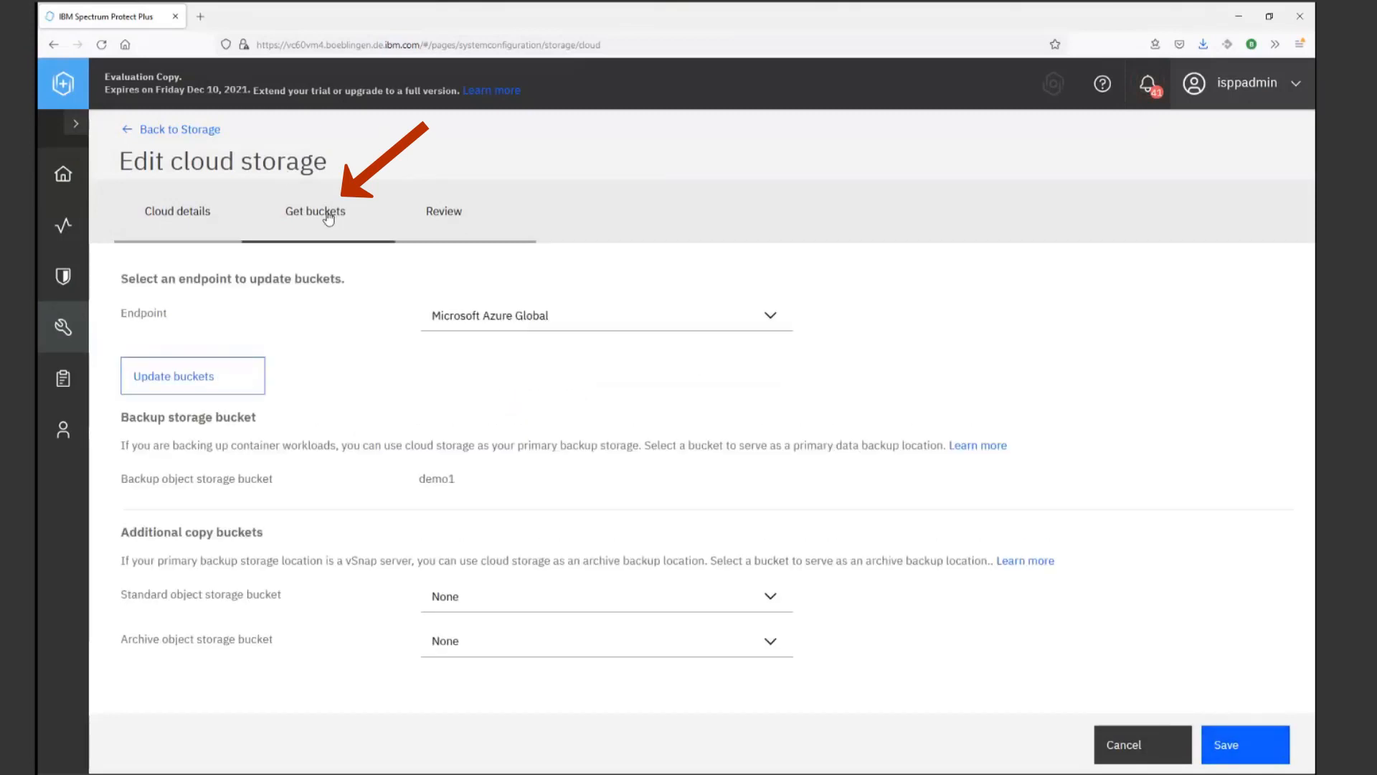
pyautogui.click(775, 321)
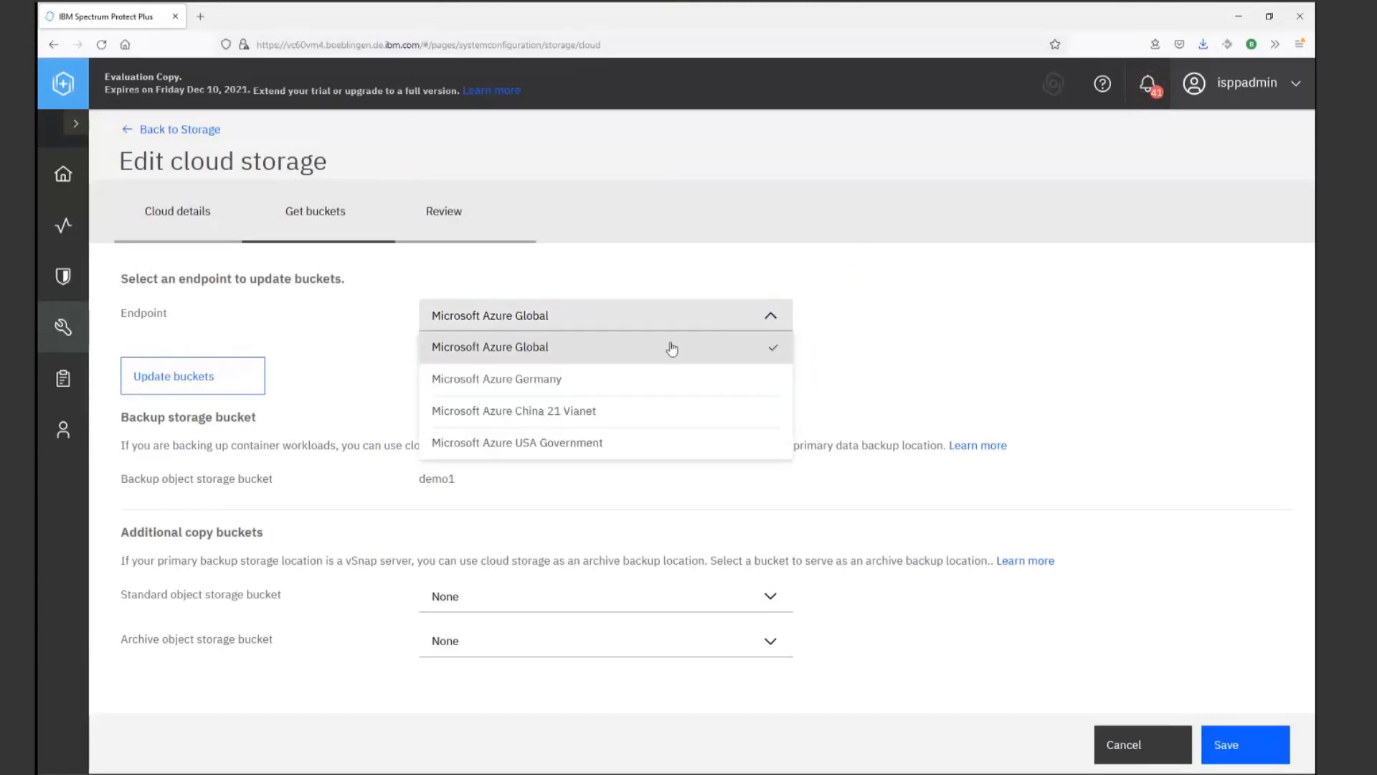
pyautogui.click(645, 348)
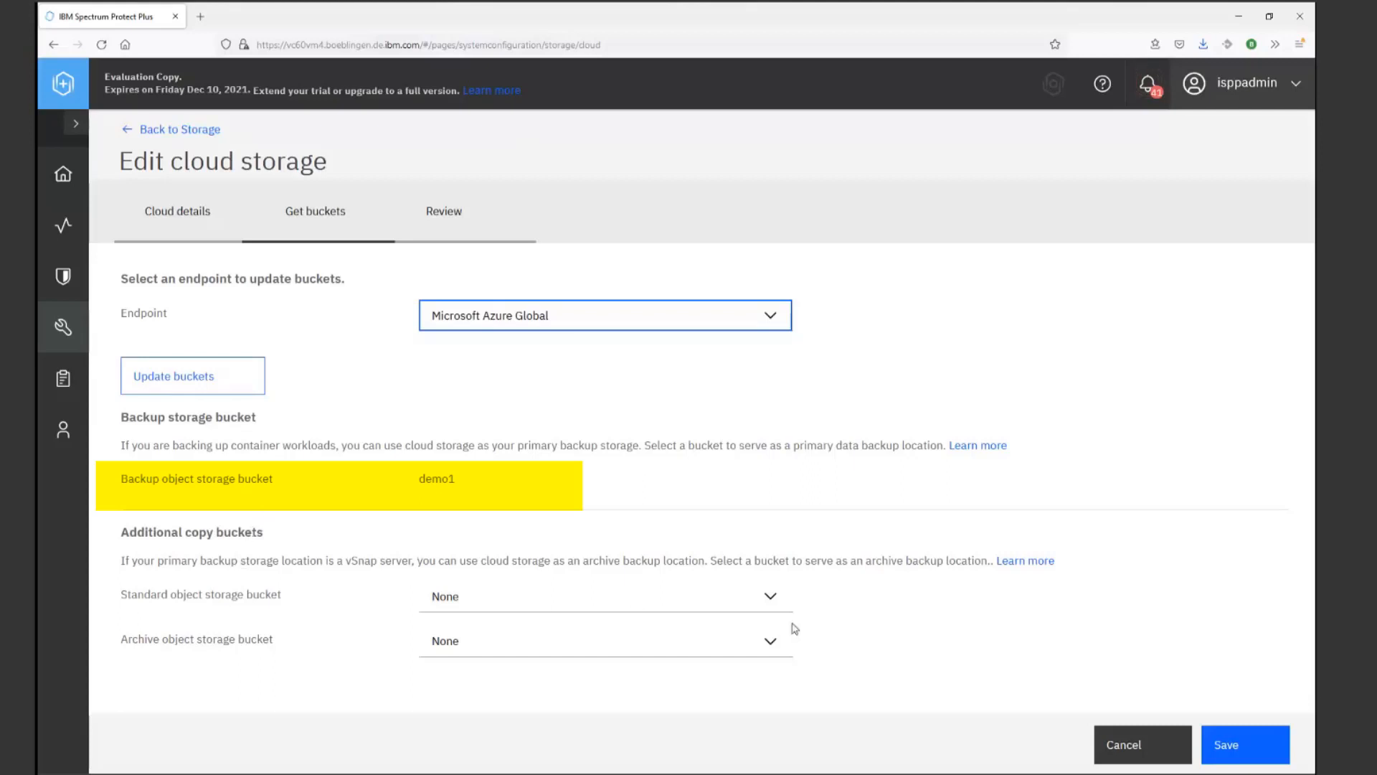
# Step: Set the standard object storage bucket to demo2 and the archive object storage bucket to demo3, and open the review of the settings
pyautogui.click(773, 601)
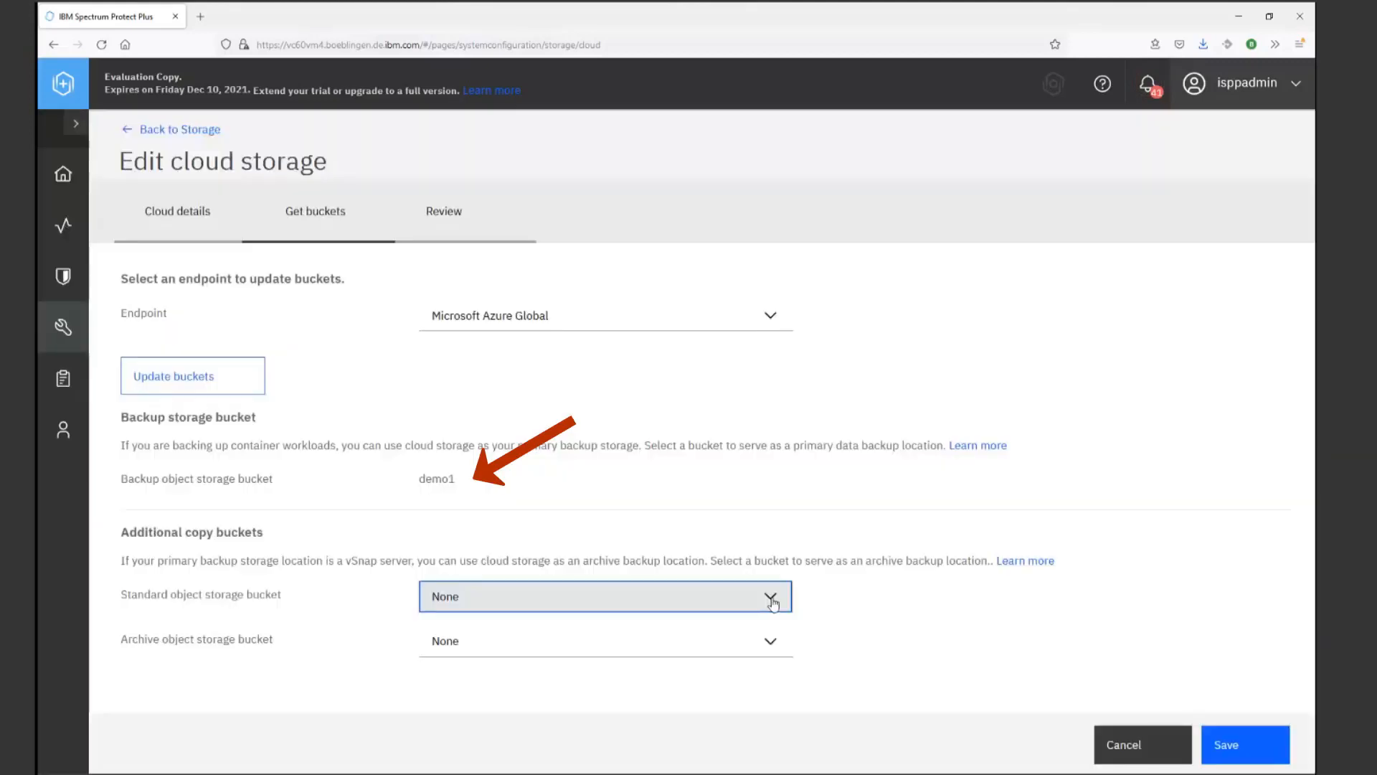
pyautogui.click(773, 601)
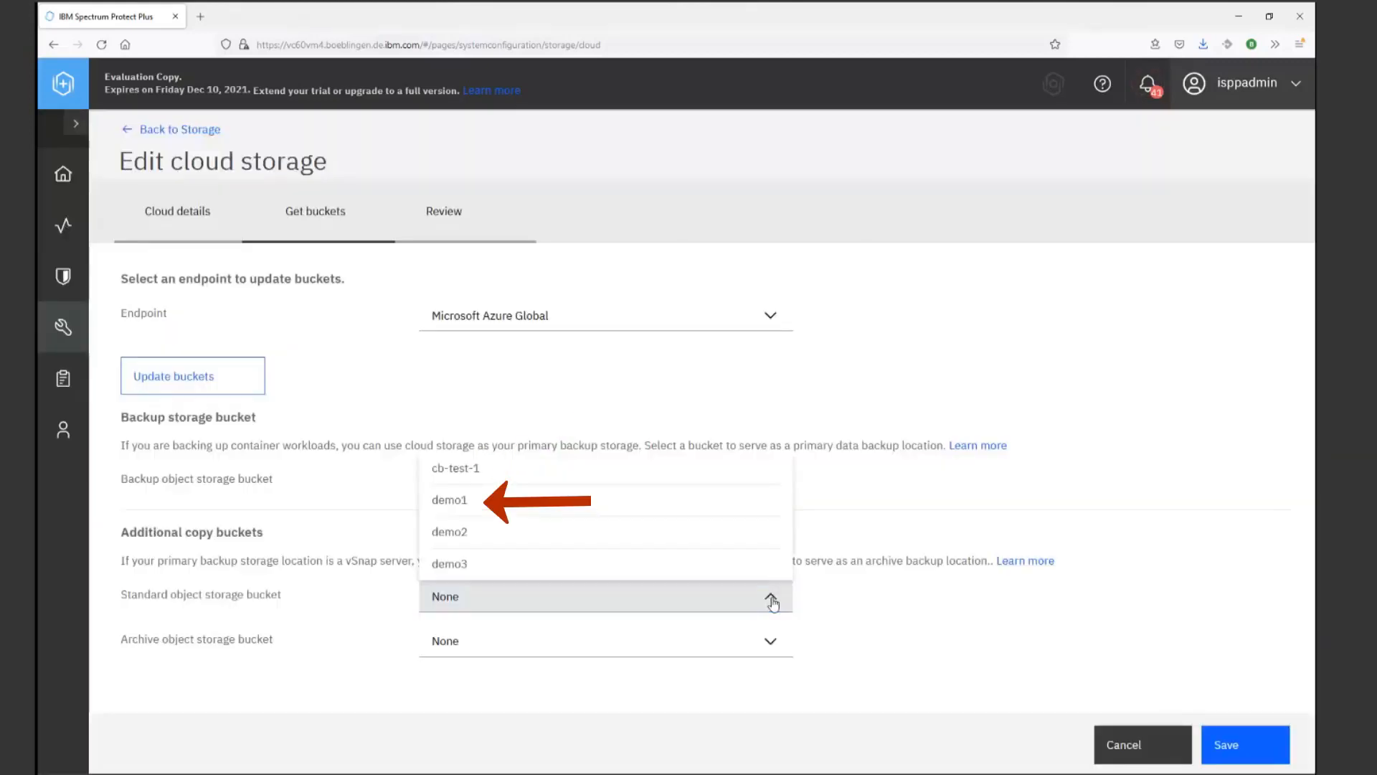
pyautogui.click(893, 545)
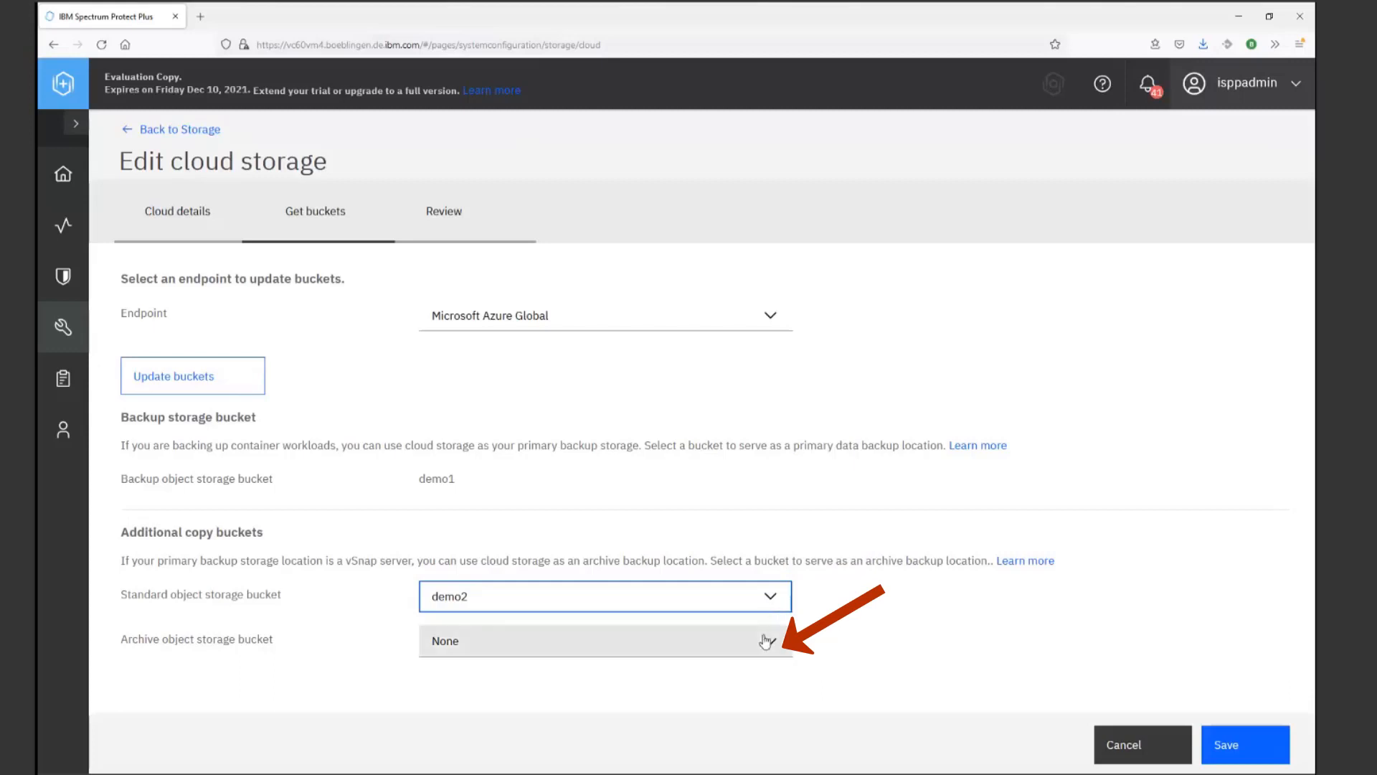
pyautogui.click(762, 638)
pyautogui.click(663, 609)
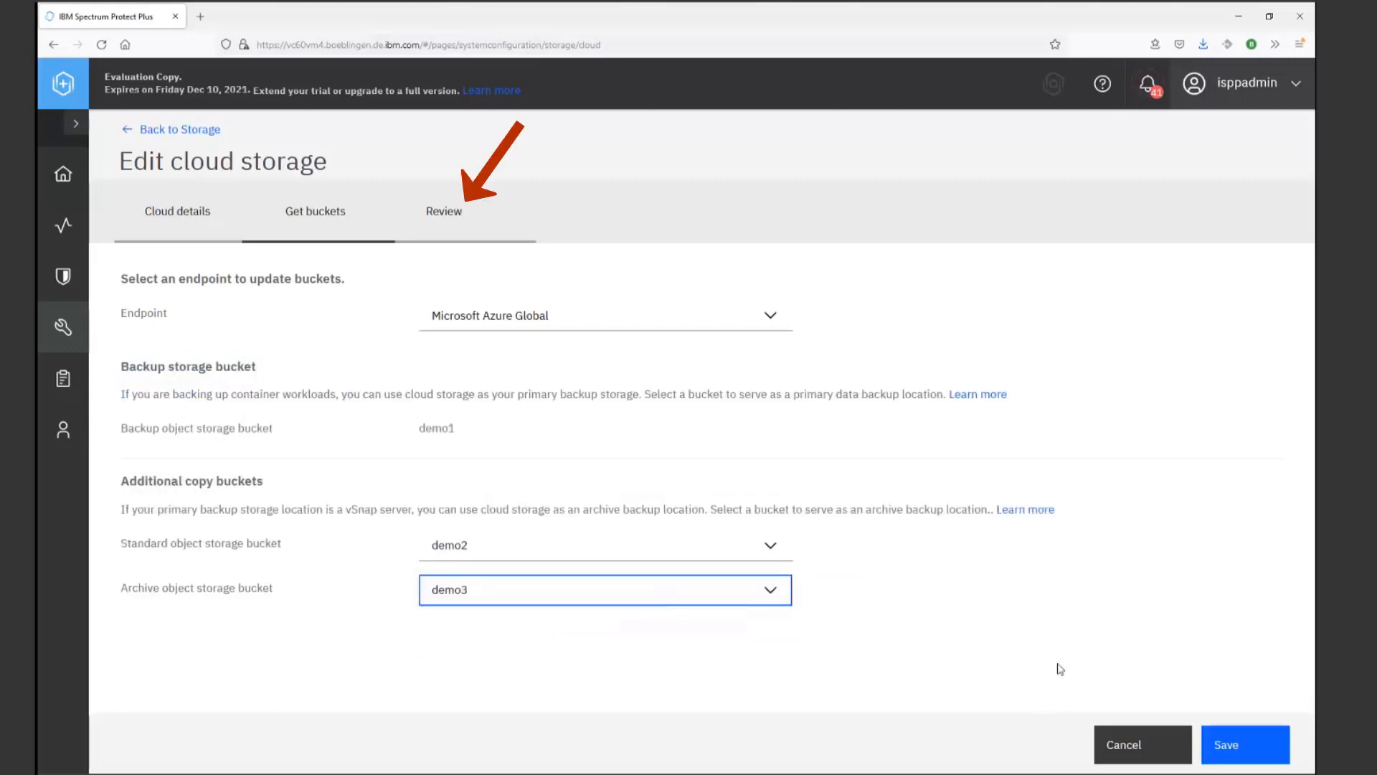
pyautogui.click(455, 224)
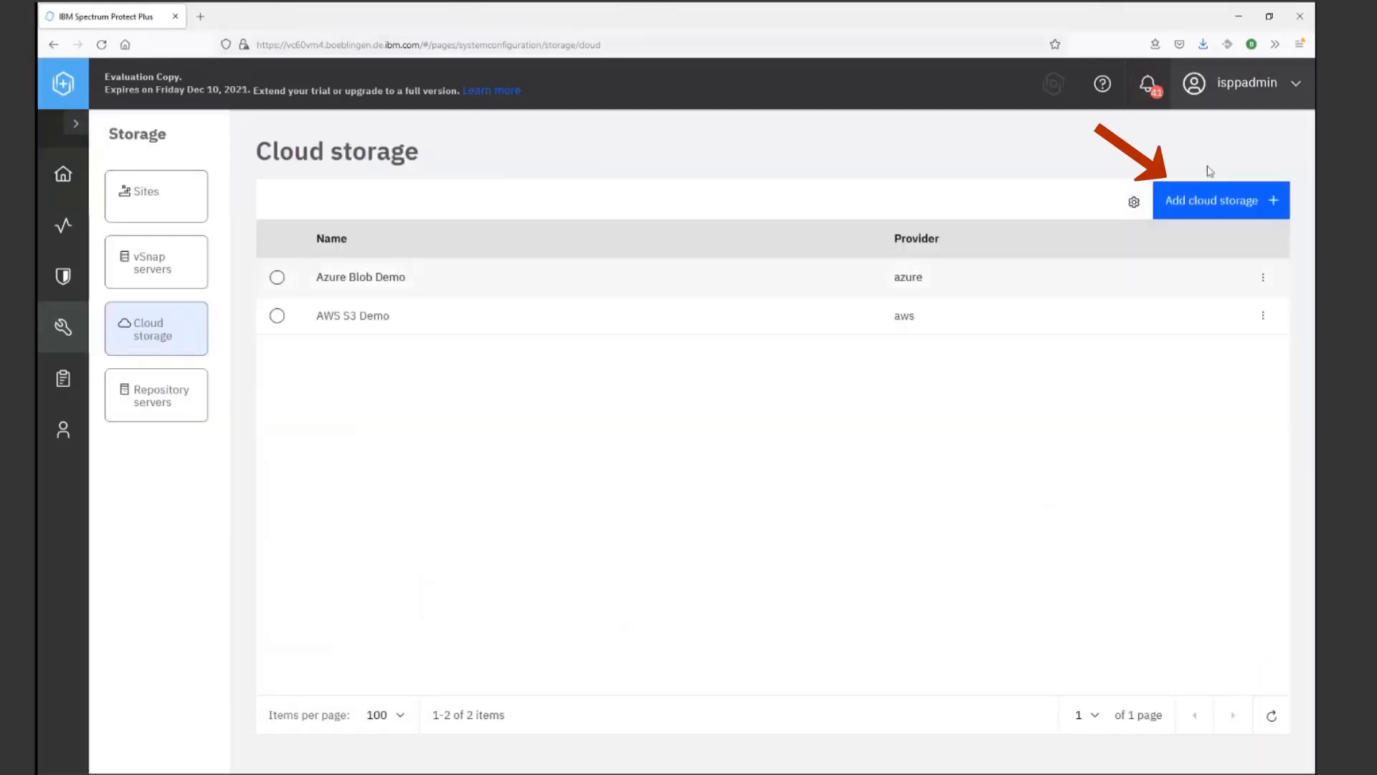
# Step: Look at the cloud storage types available for adding, and leave the wizard for the Policy Overview page
pyautogui.click(1210, 203)
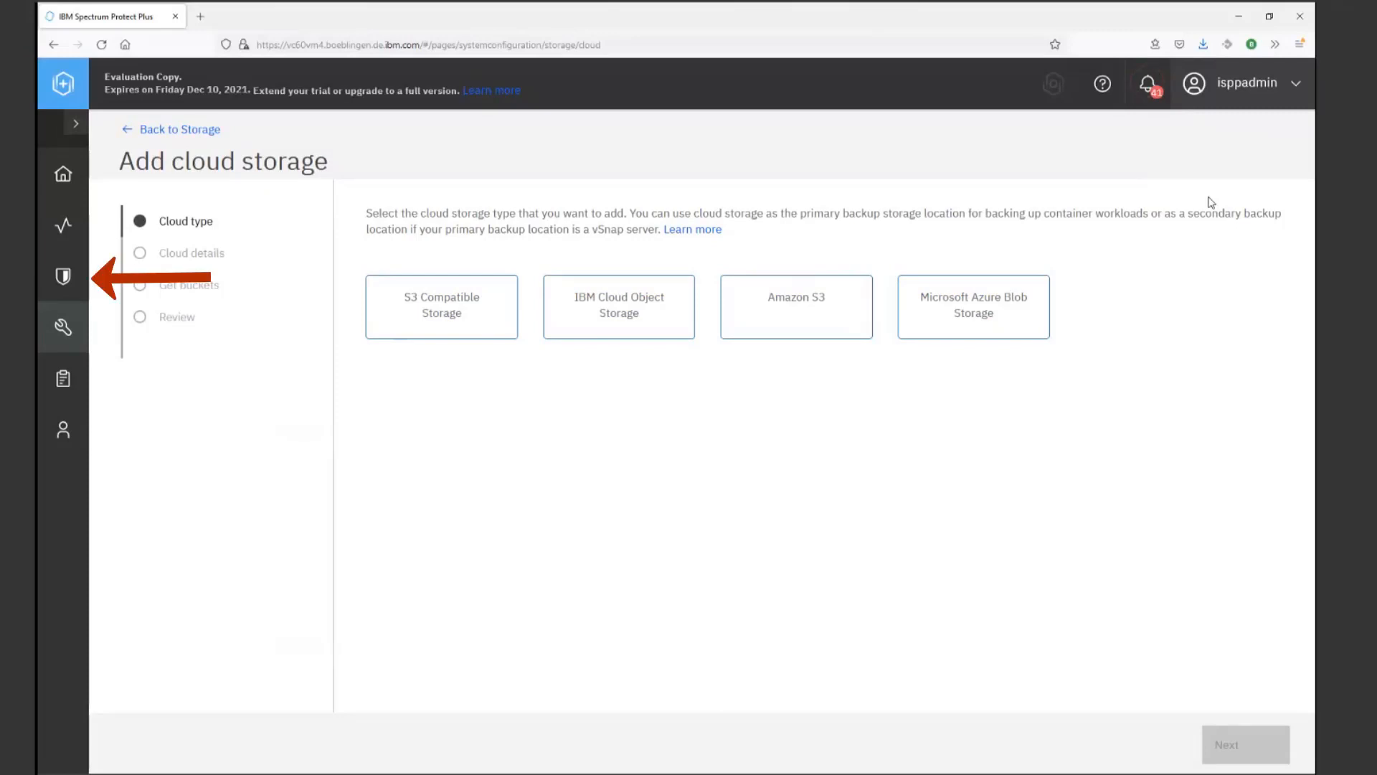
pyautogui.click(61, 277)
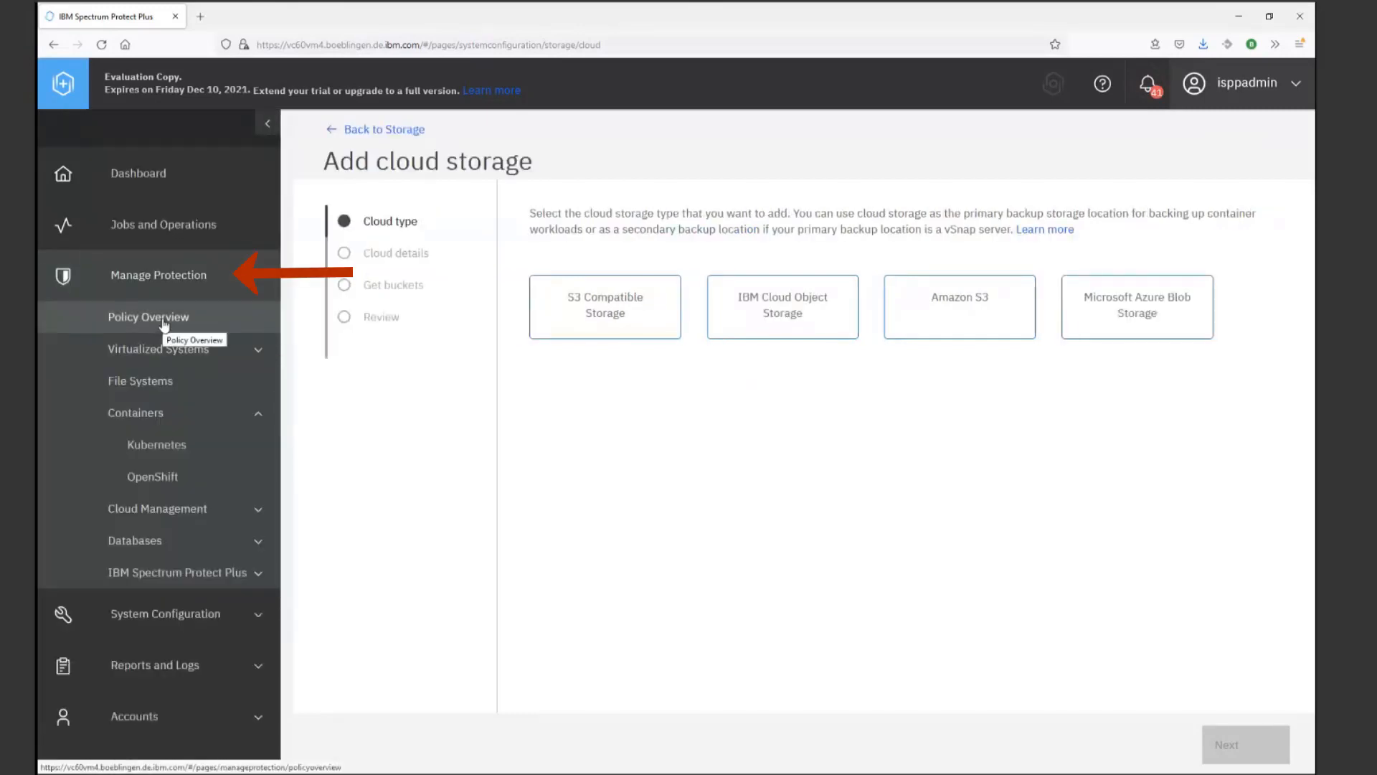
pyautogui.click(163, 319)
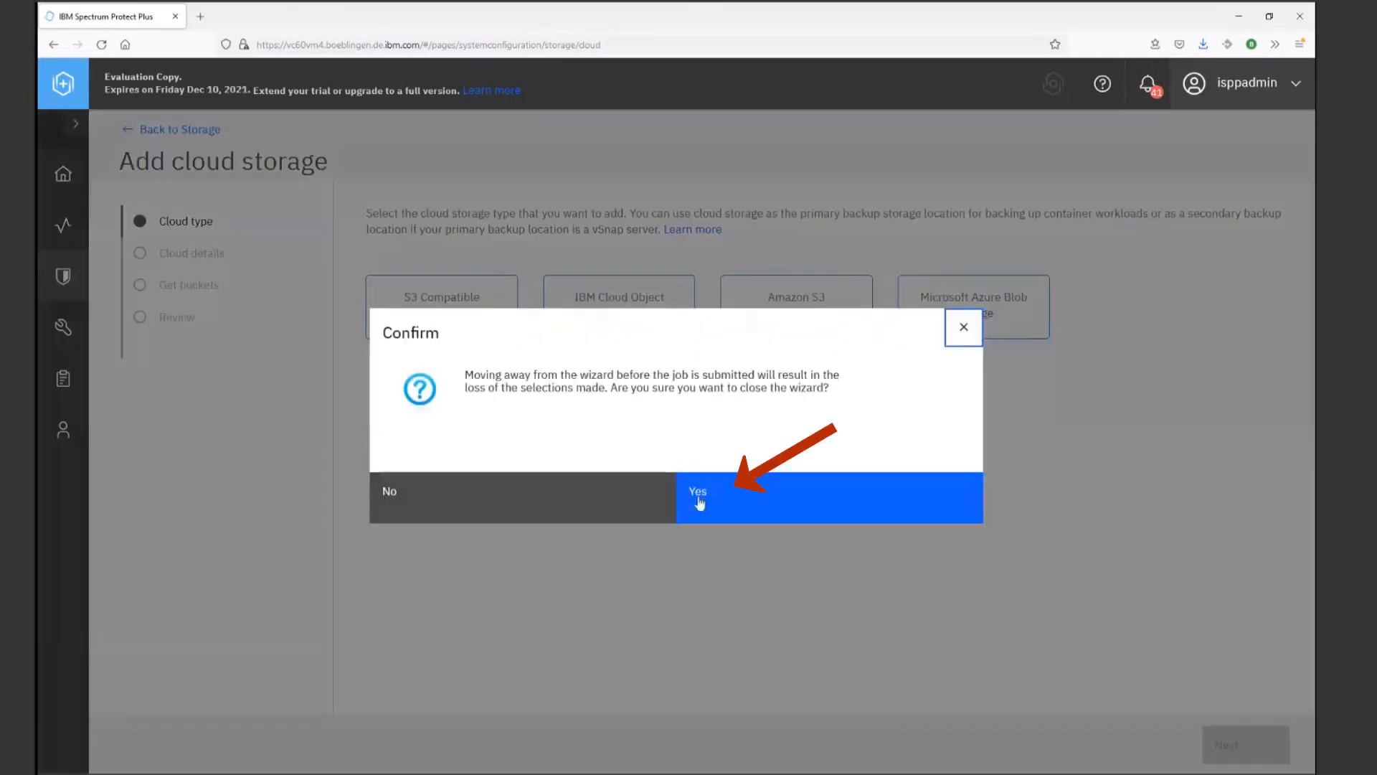
pyautogui.click(711, 496)
pyautogui.click(1301, 702)
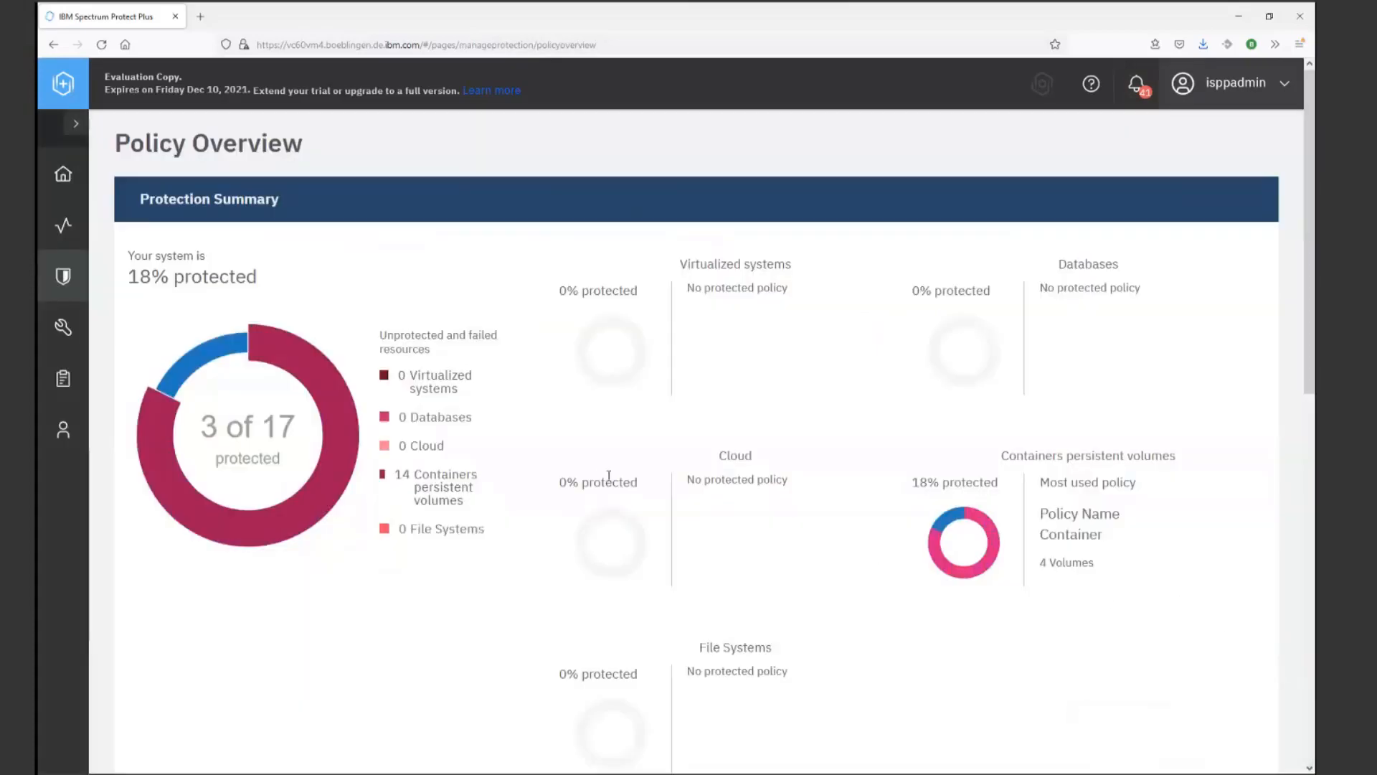
# Step: Start a new SLA policy named demo1 for Kubernetes, OpenShift workloads
pyautogui.scroll(-5, 606, 477)
pyautogui.scroll(-1, 840, 458)
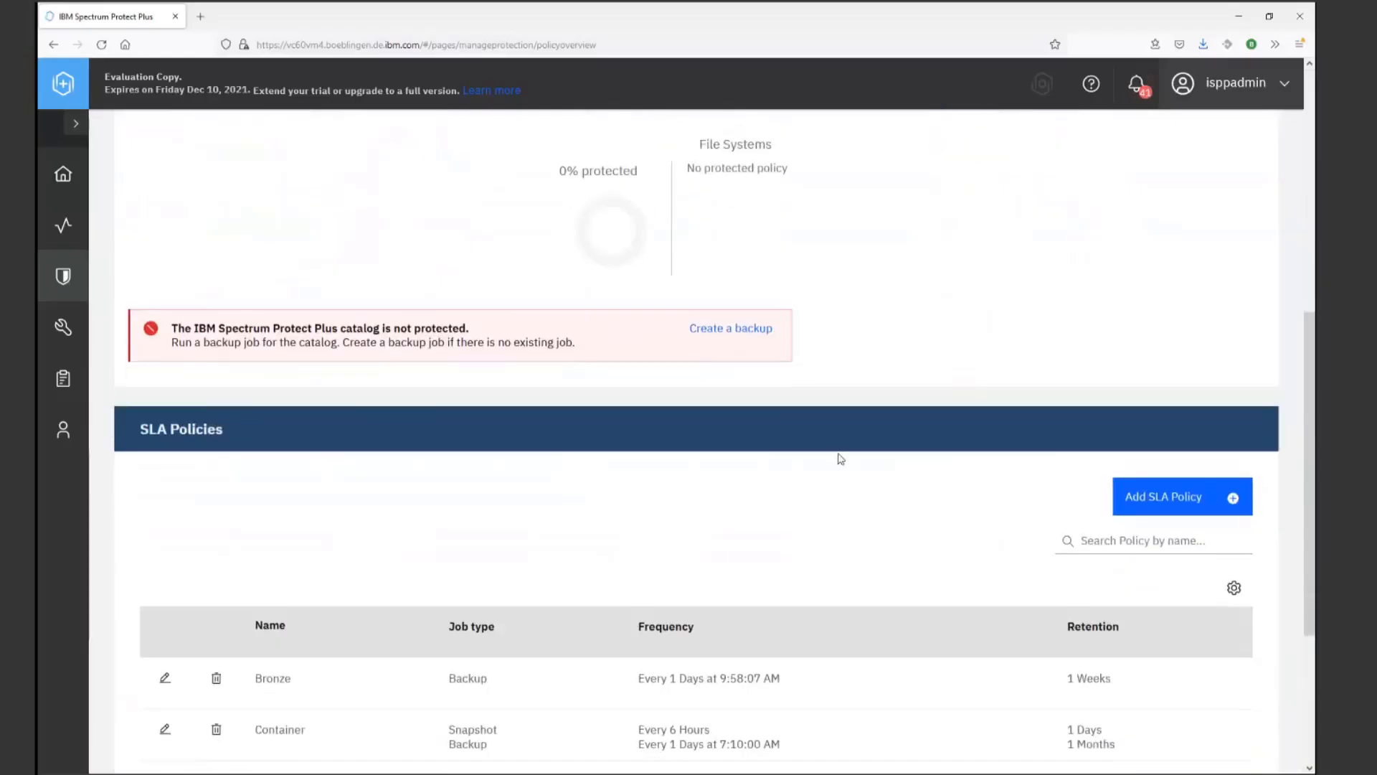
pyautogui.click(1185, 498)
pyautogui.click(354, 263)
pyautogui.write('demo1')
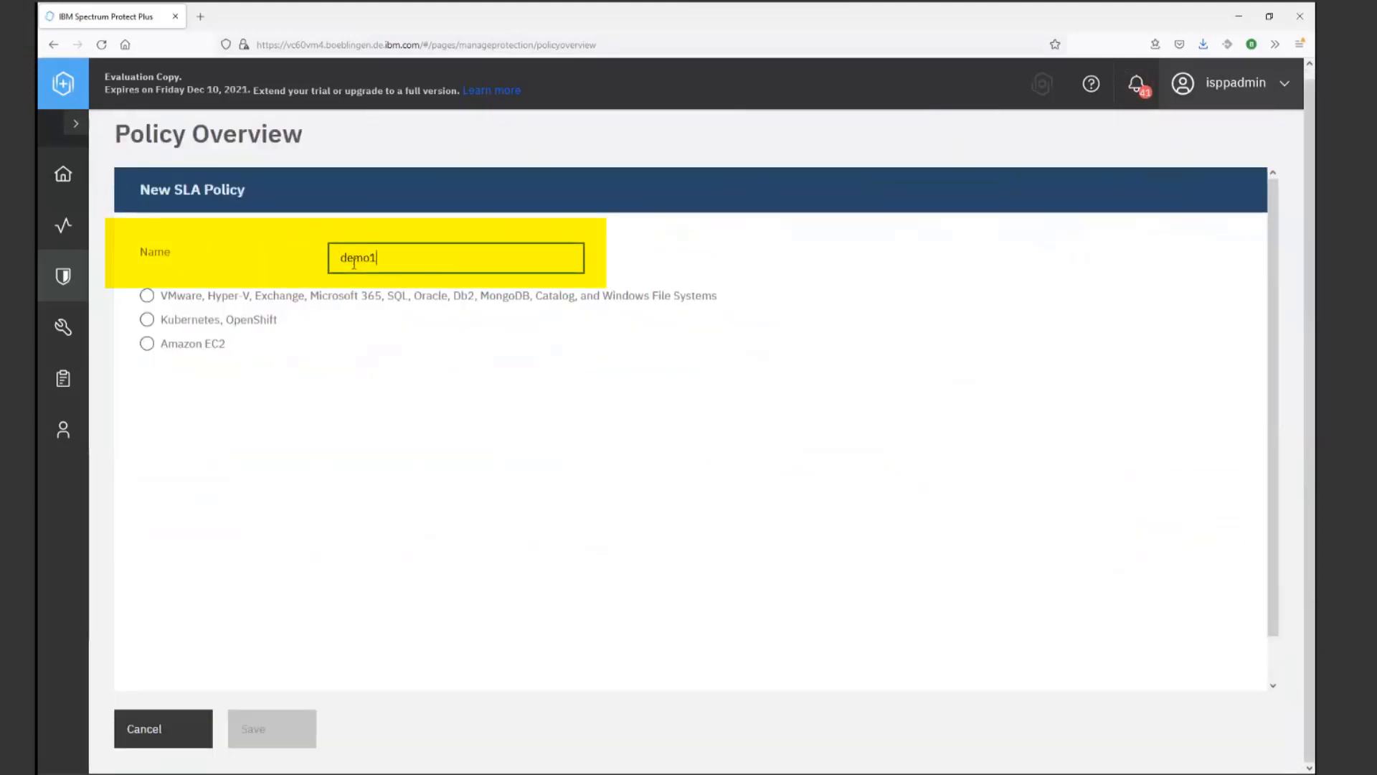
pyautogui.click(146, 321)
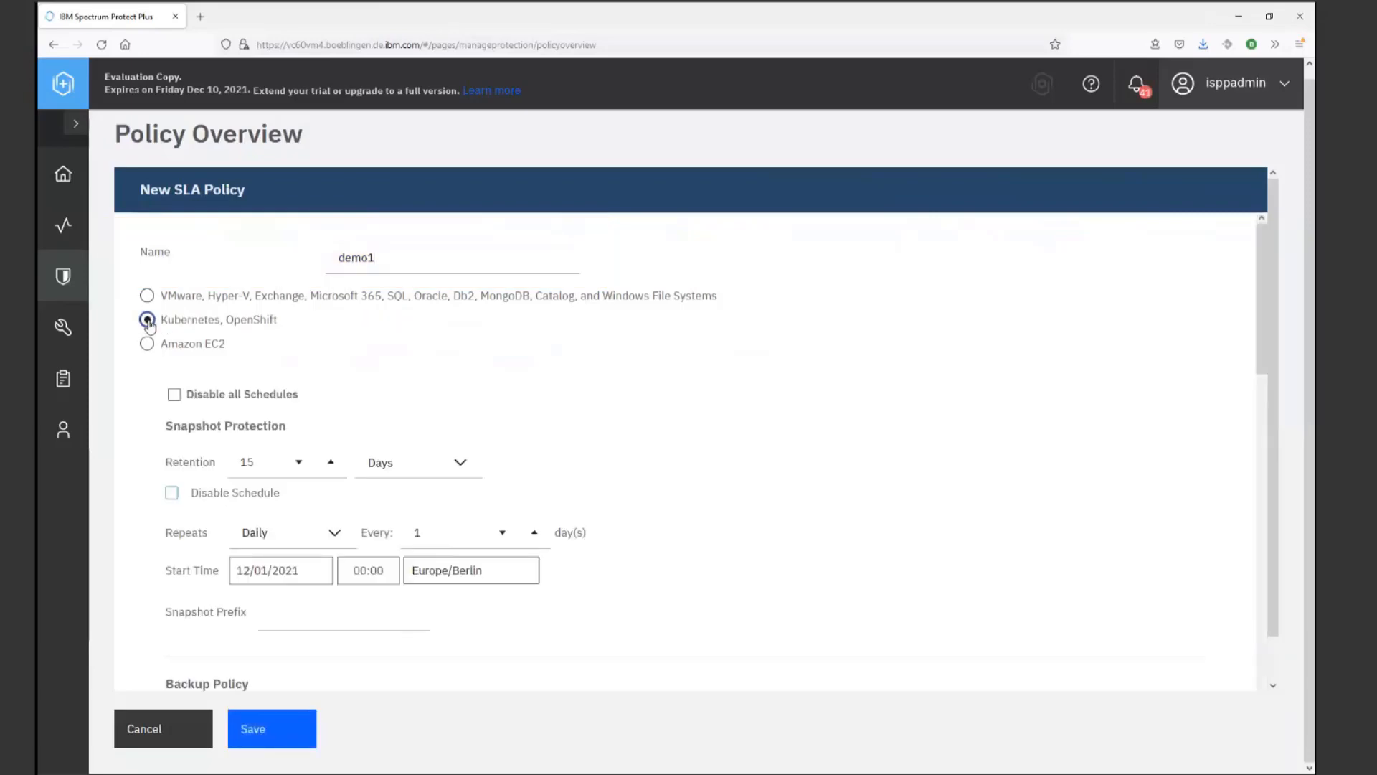
# Step: Enable backup storage in the backup policy, with Object Storage as target storage type and AWS S3 Demo as target
pyautogui.scroll(-5, 652, 455)
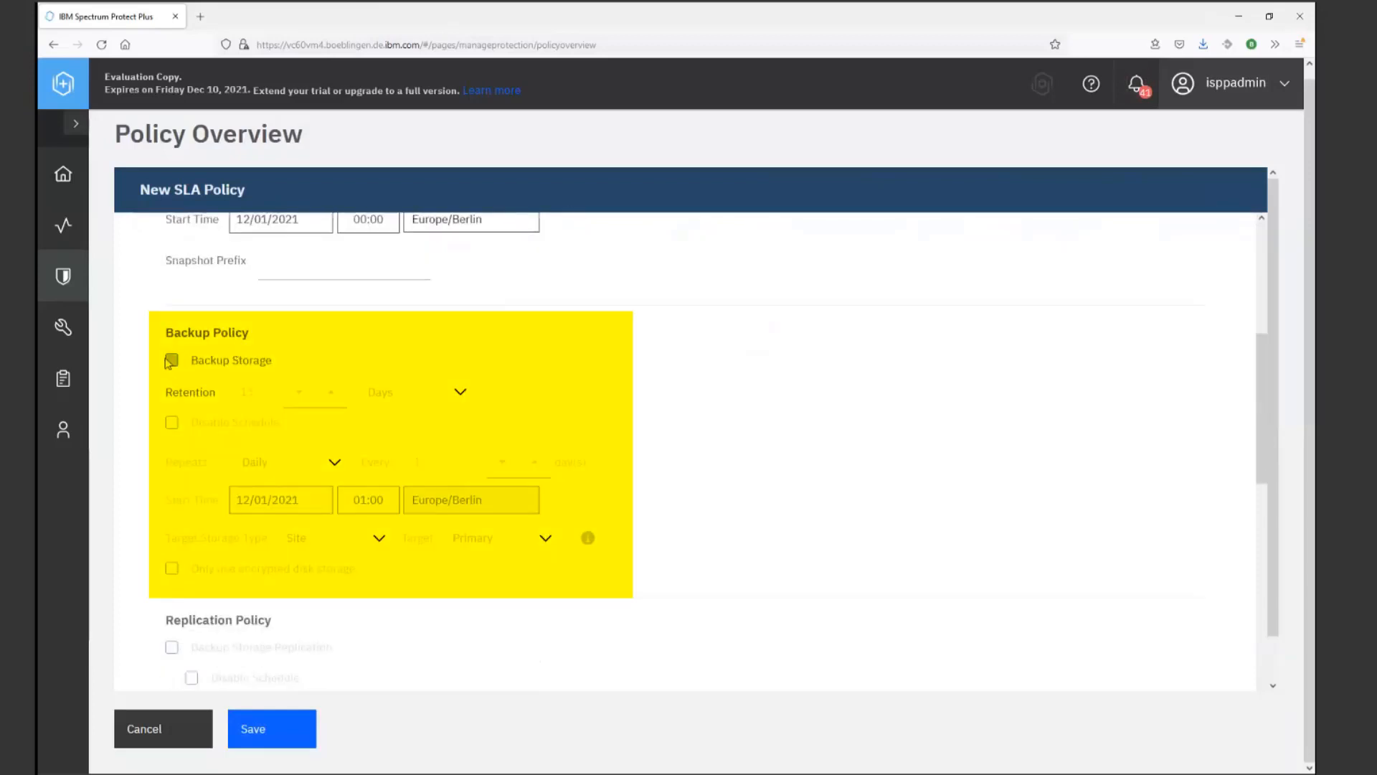
pyautogui.click(171, 360)
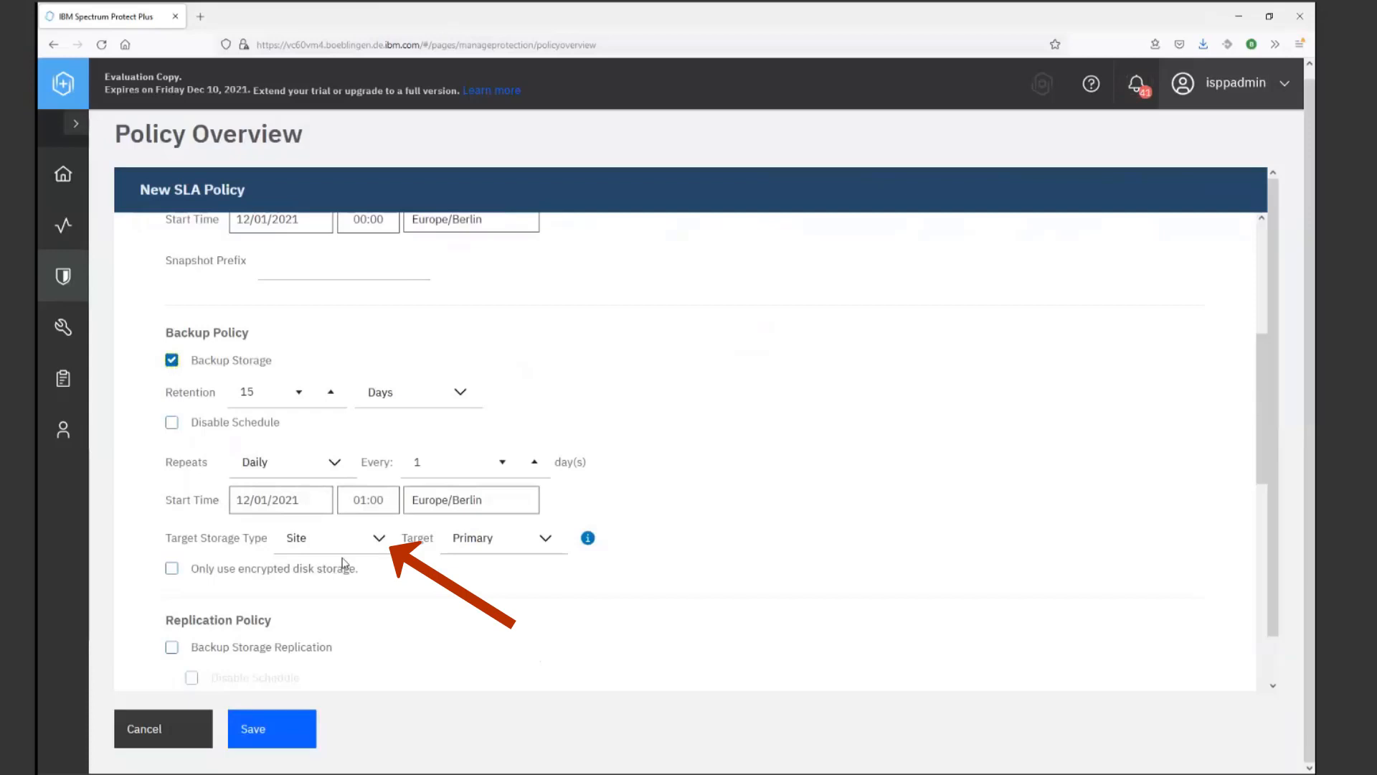
pyautogui.click(378, 544)
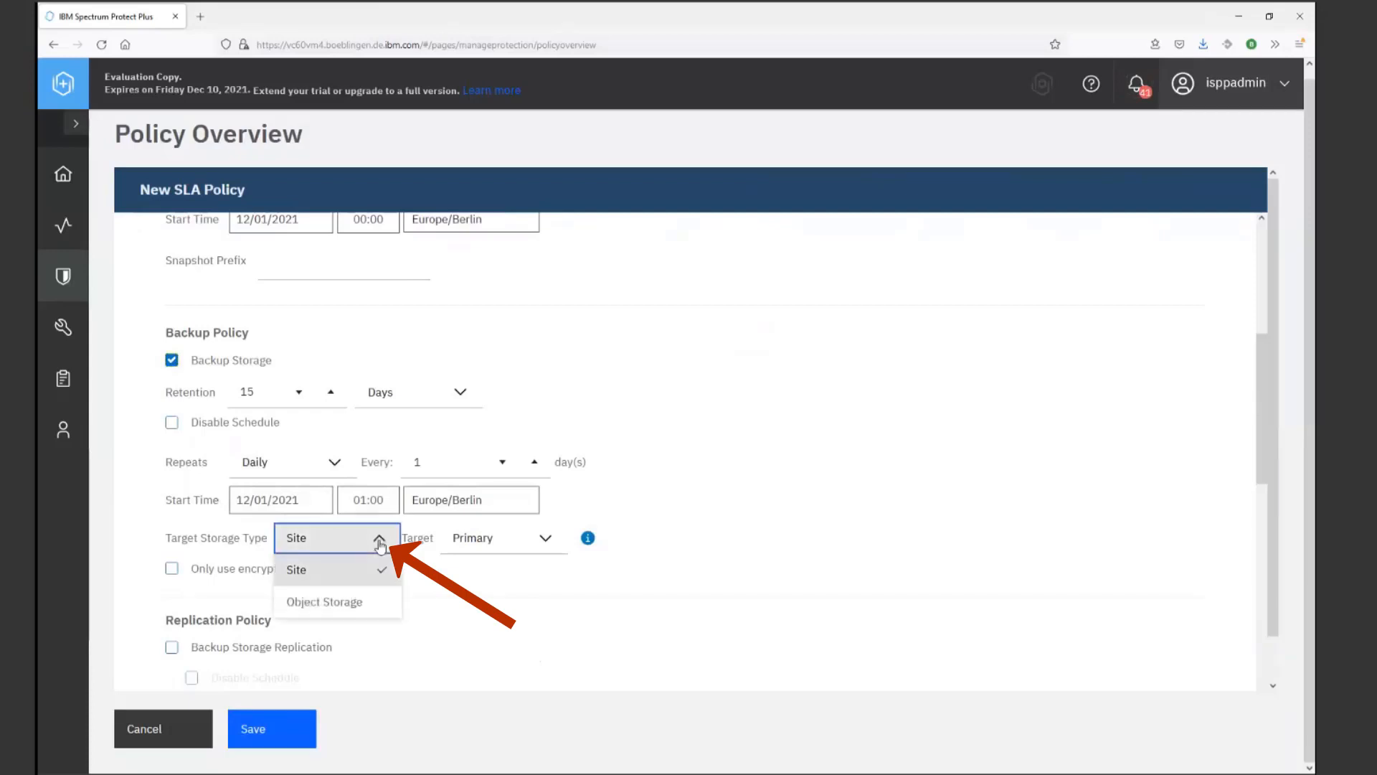
pyautogui.click(366, 602)
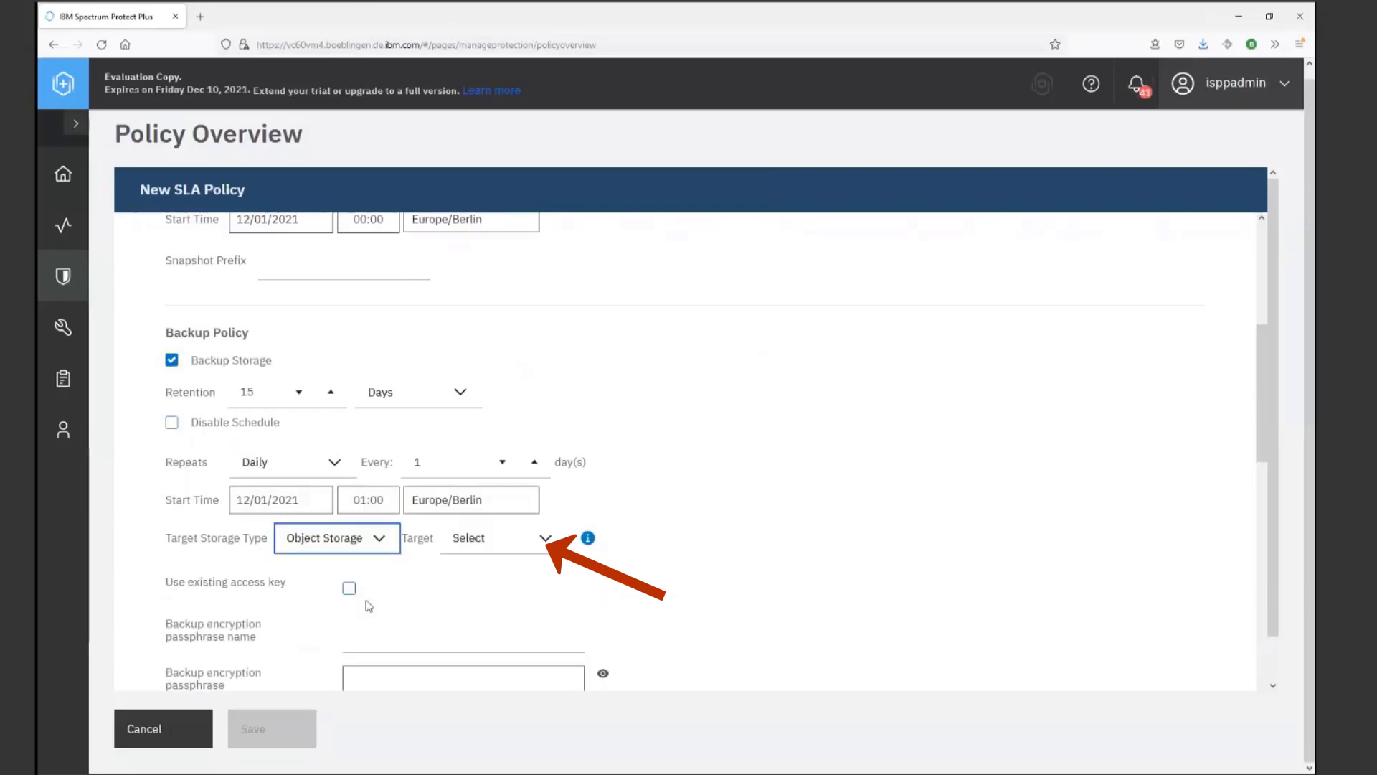
pyautogui.click(544, 544)
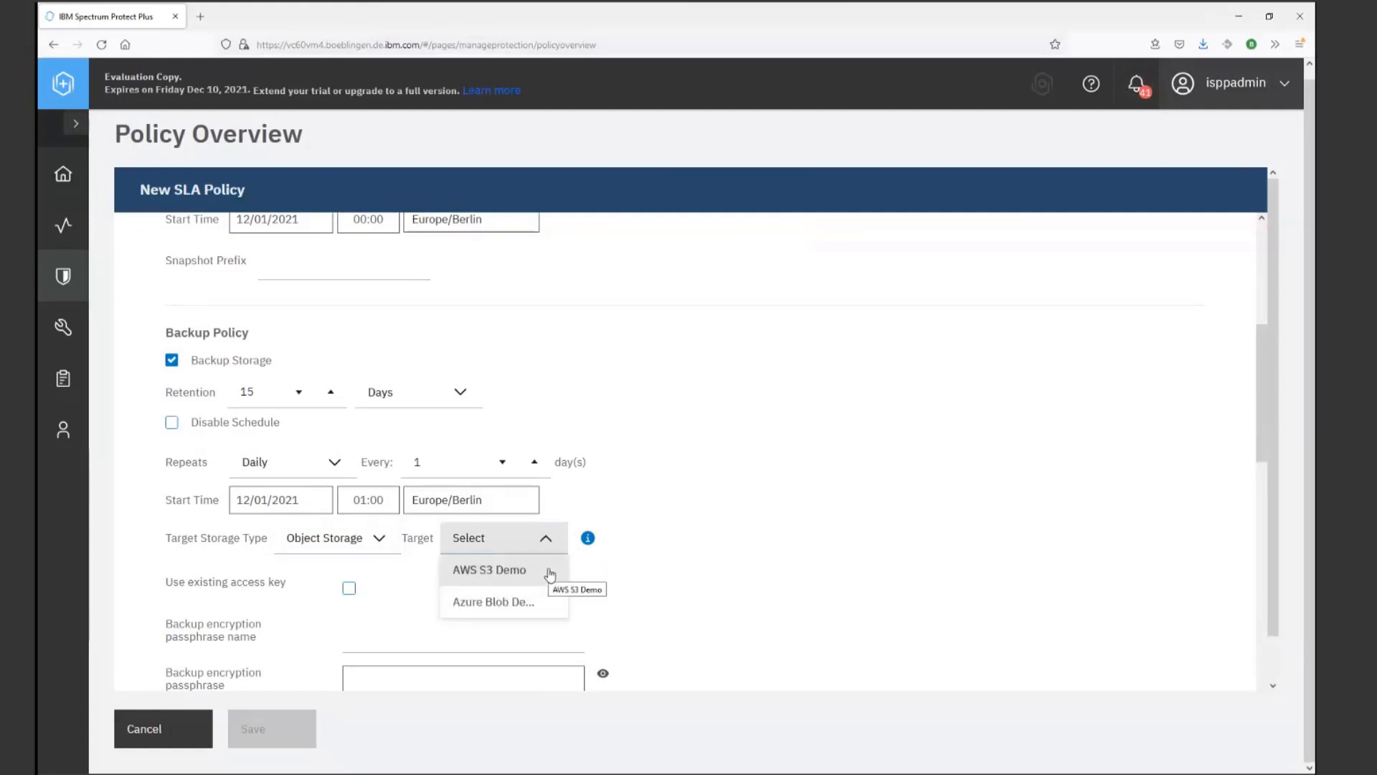
pyautogui.click(549, 574)
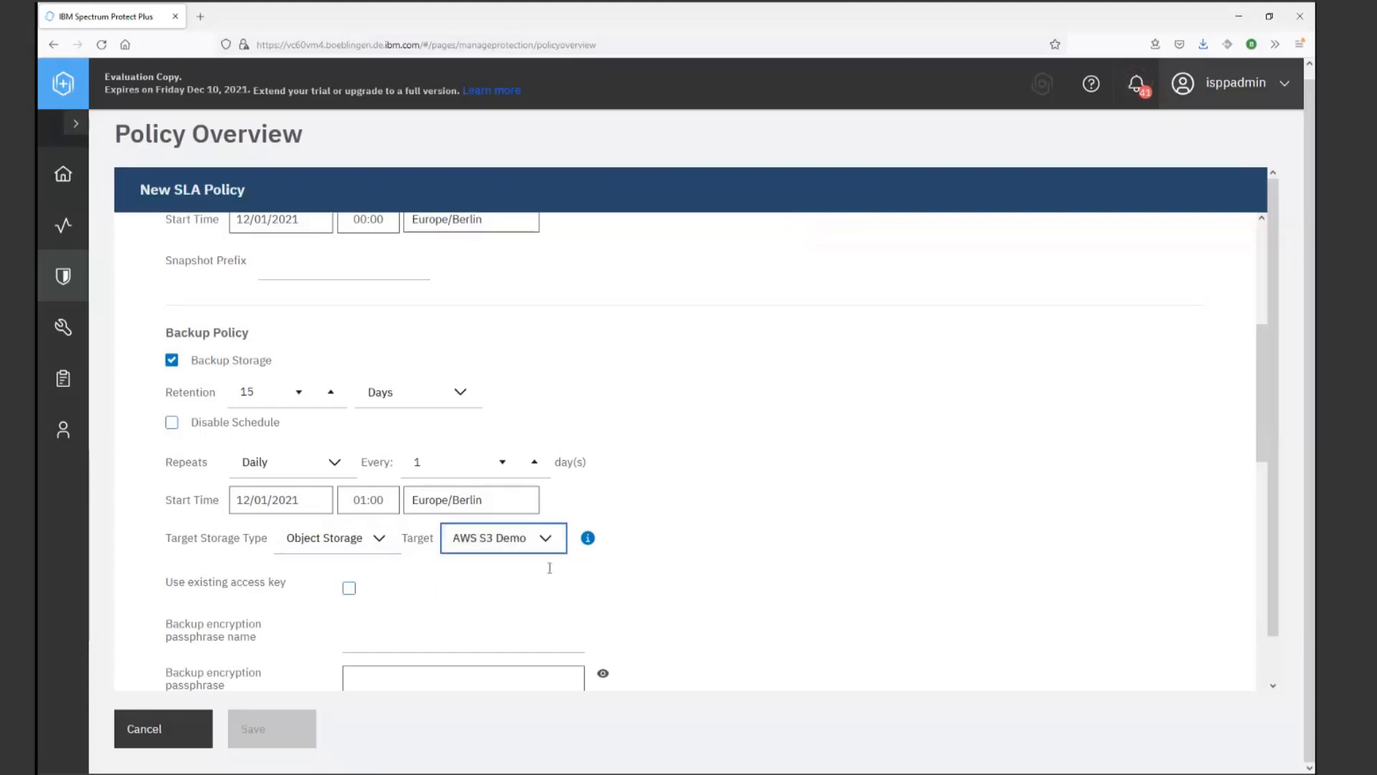
# Step: Name the backup encryption passphrase encr_key and enter the backup encryption passphrase
pyautogui.scroll(-2, 549, 571)
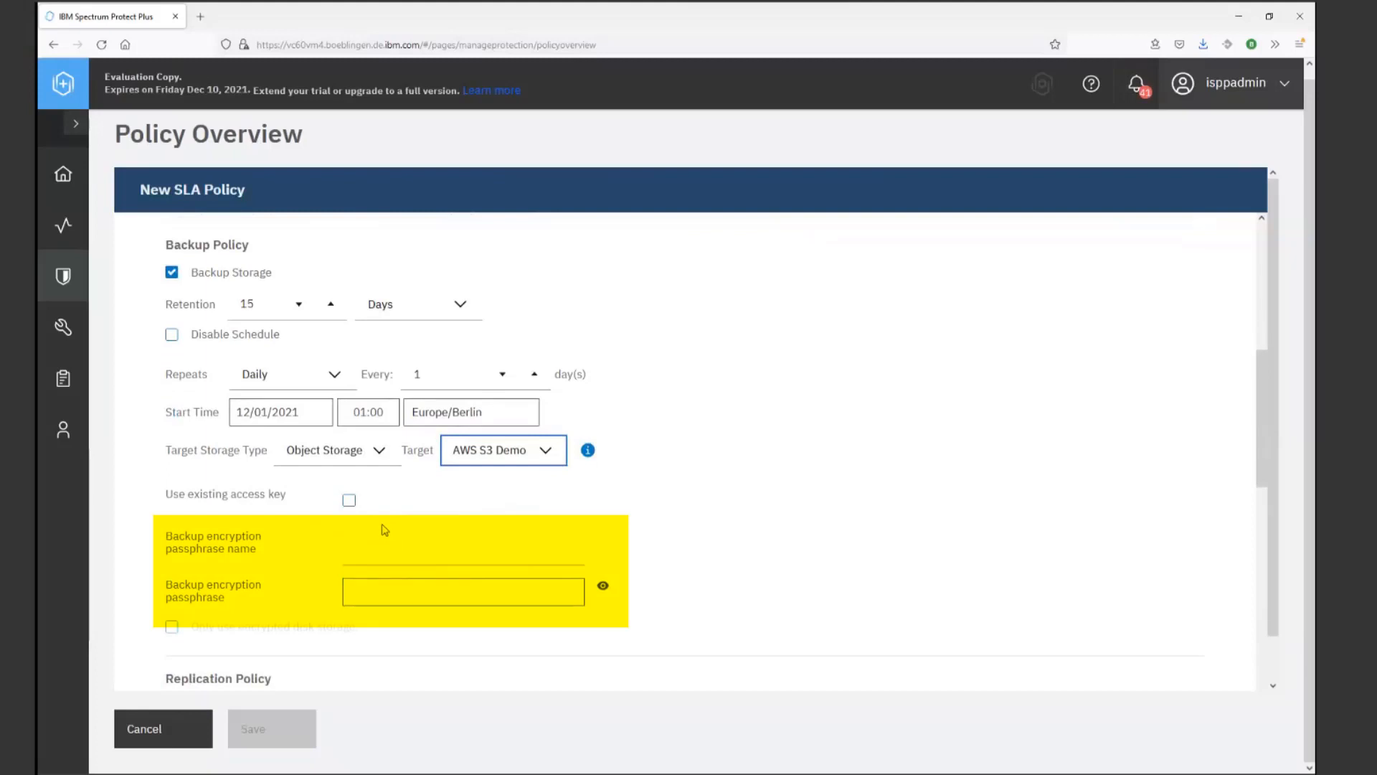
pyautogui.click(414, 550)
pyautogui.write('e')
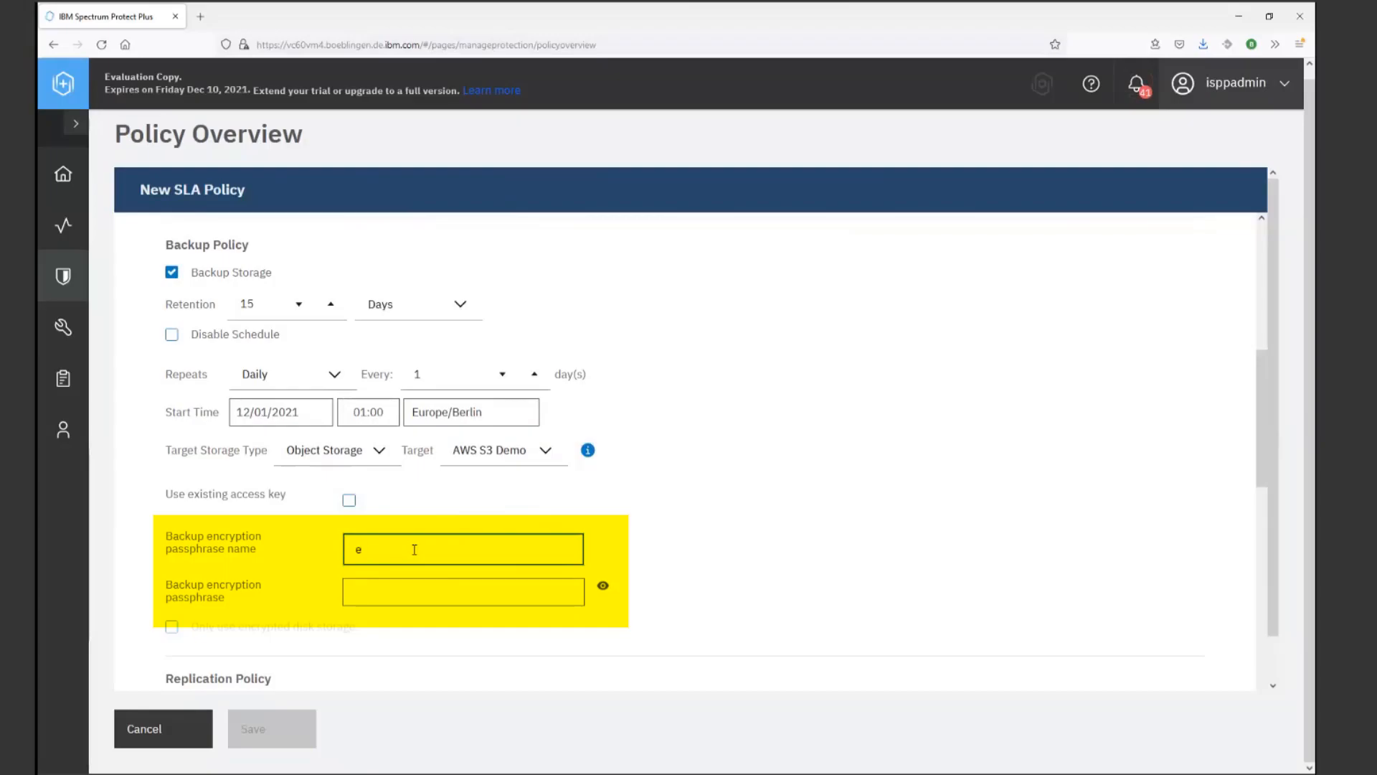
pyautogui.write('ncr_key')
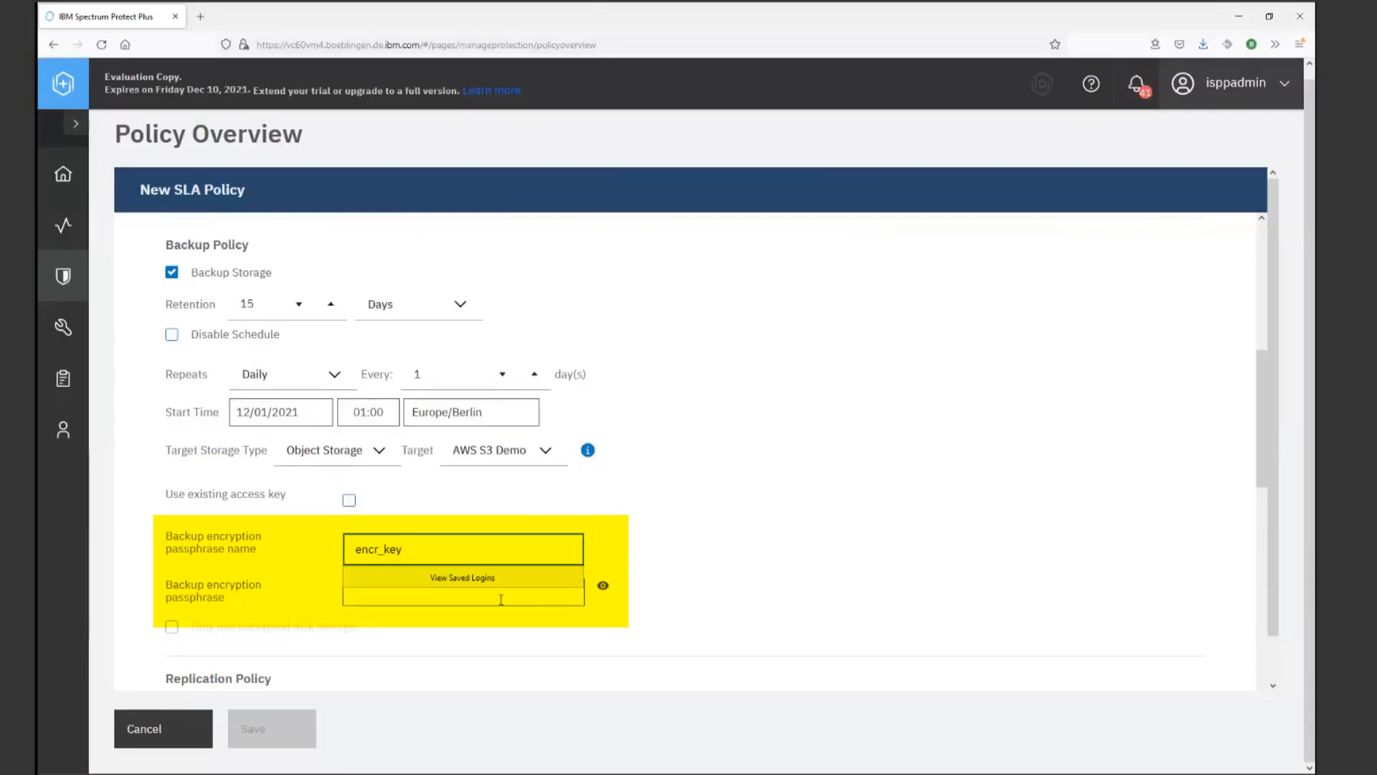
pyautogui.click(464, 596)
pyautogui.click(463, 591)
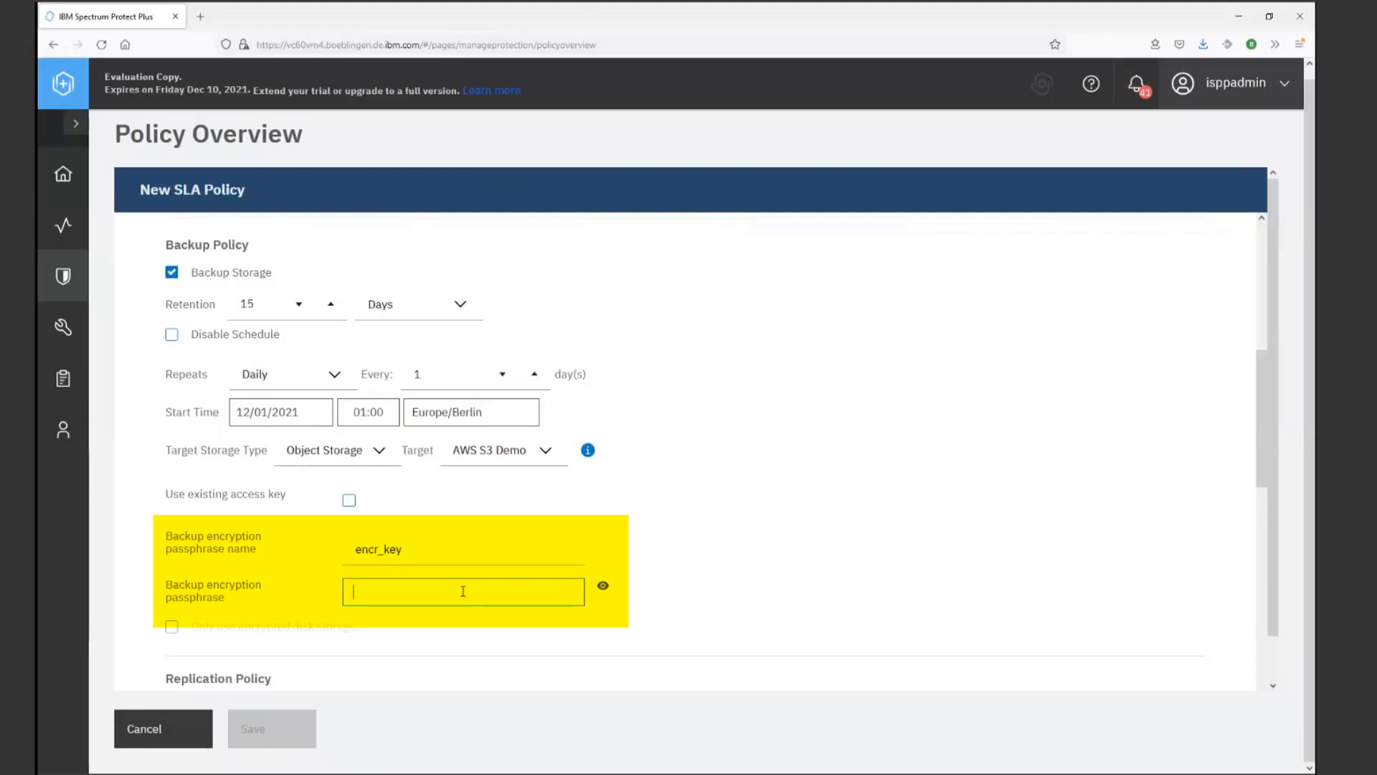
pyautogui.write('••••••')
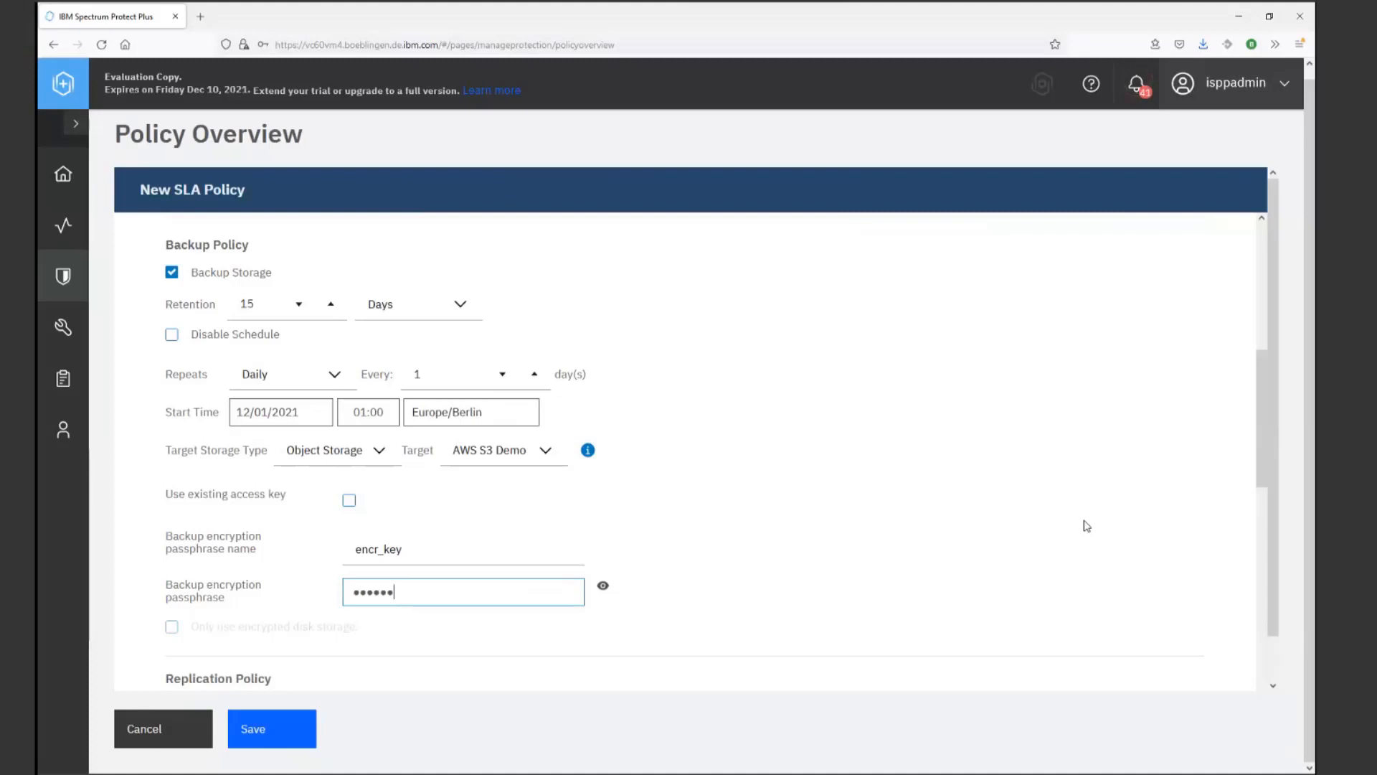
# Step: Check the replication and additional copy options, save the new SLA policy and dismiss the confirmation
pyautogui.scroll(-5, 1087, 525)
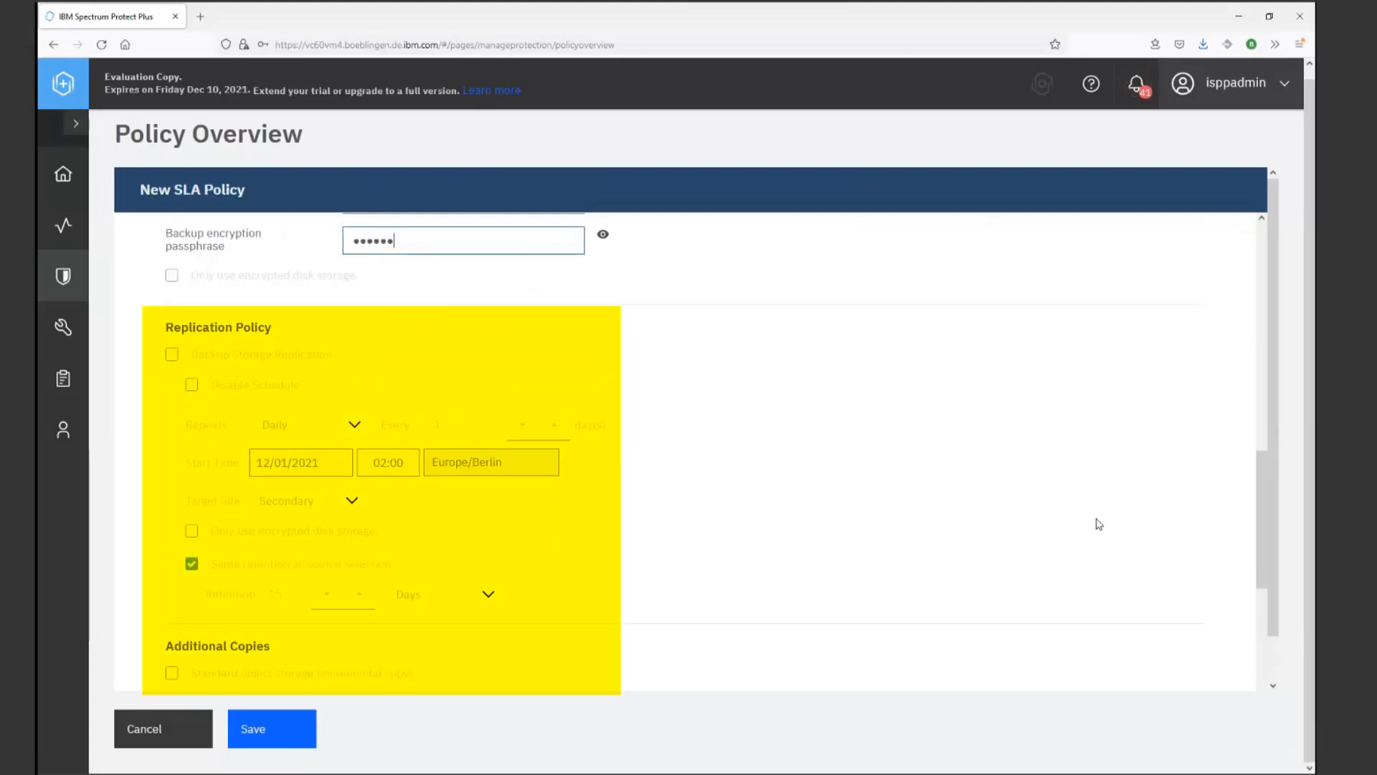
pyautogui.scroll(5, 1100, 519)
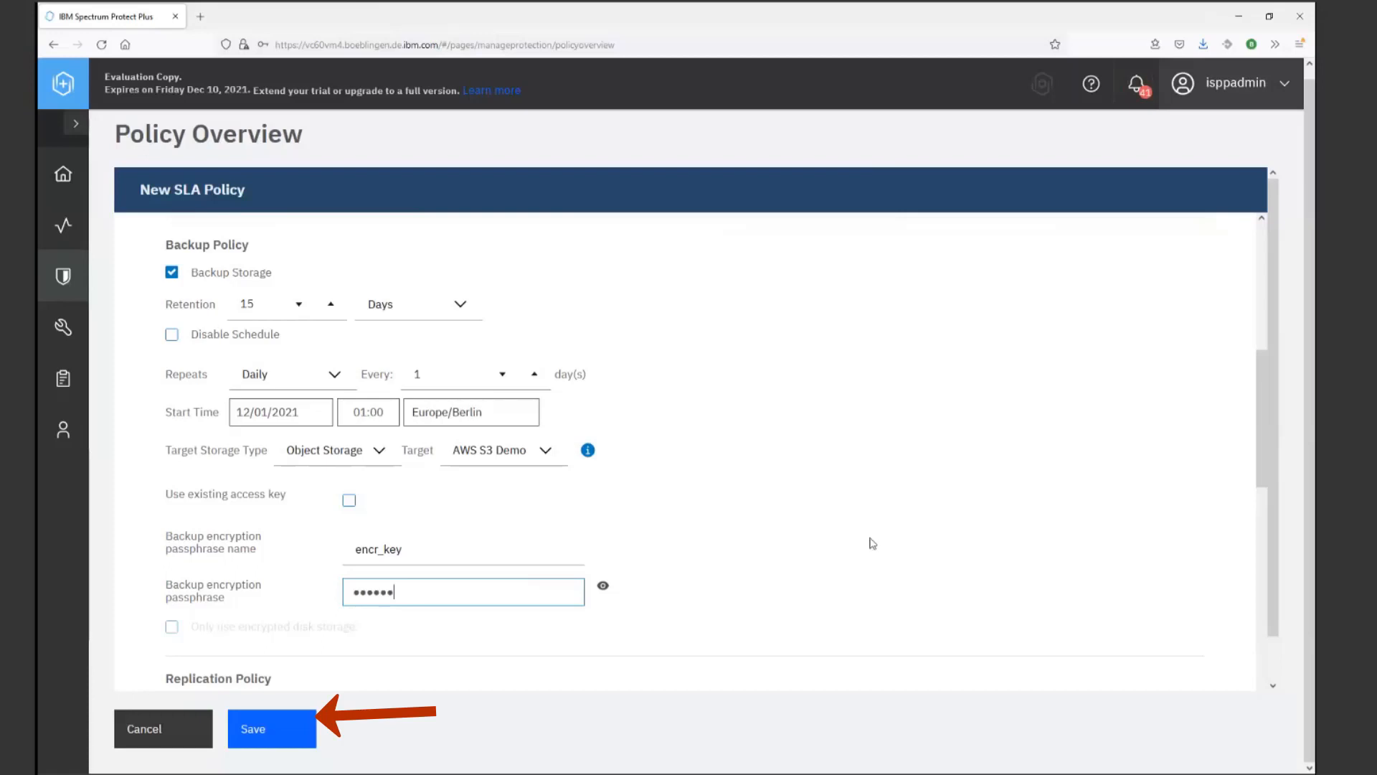
pyautogui.click(281, 728)
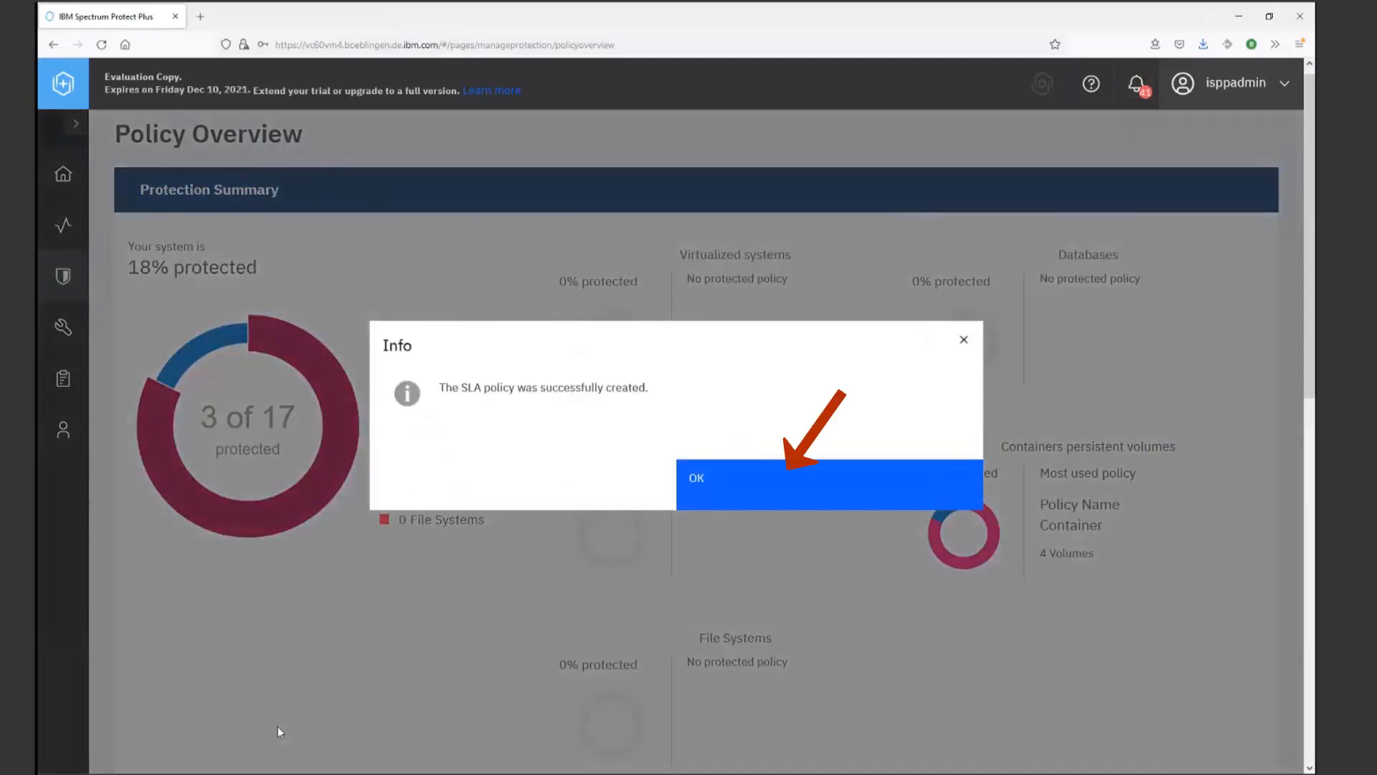
pyautogui.click(804, 500)
# Step: Open the Kubernetes container backup page and browse the FLORIDAPROD4 cluster to the cba namespace's resources
pyautogui.moveTo(63, 278)
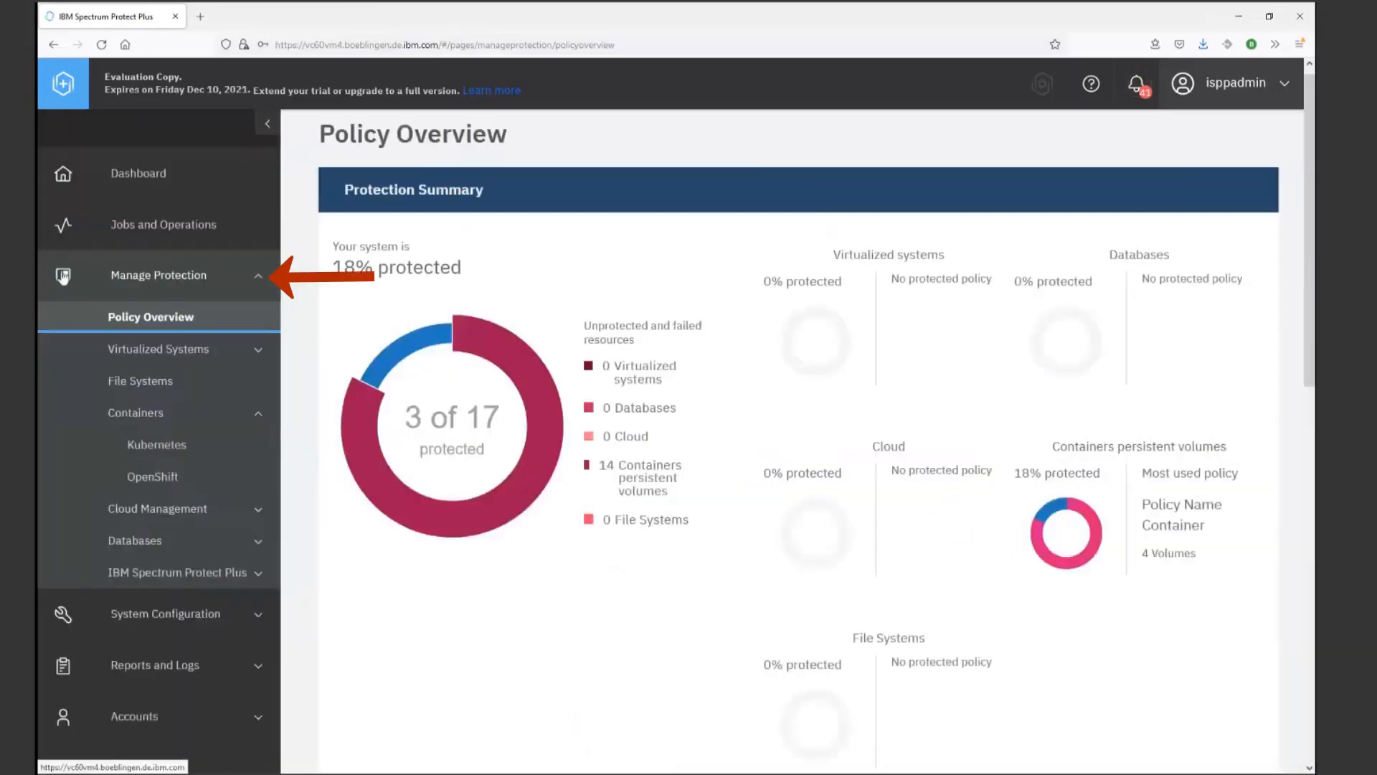
pyautogui.click(177, 449)
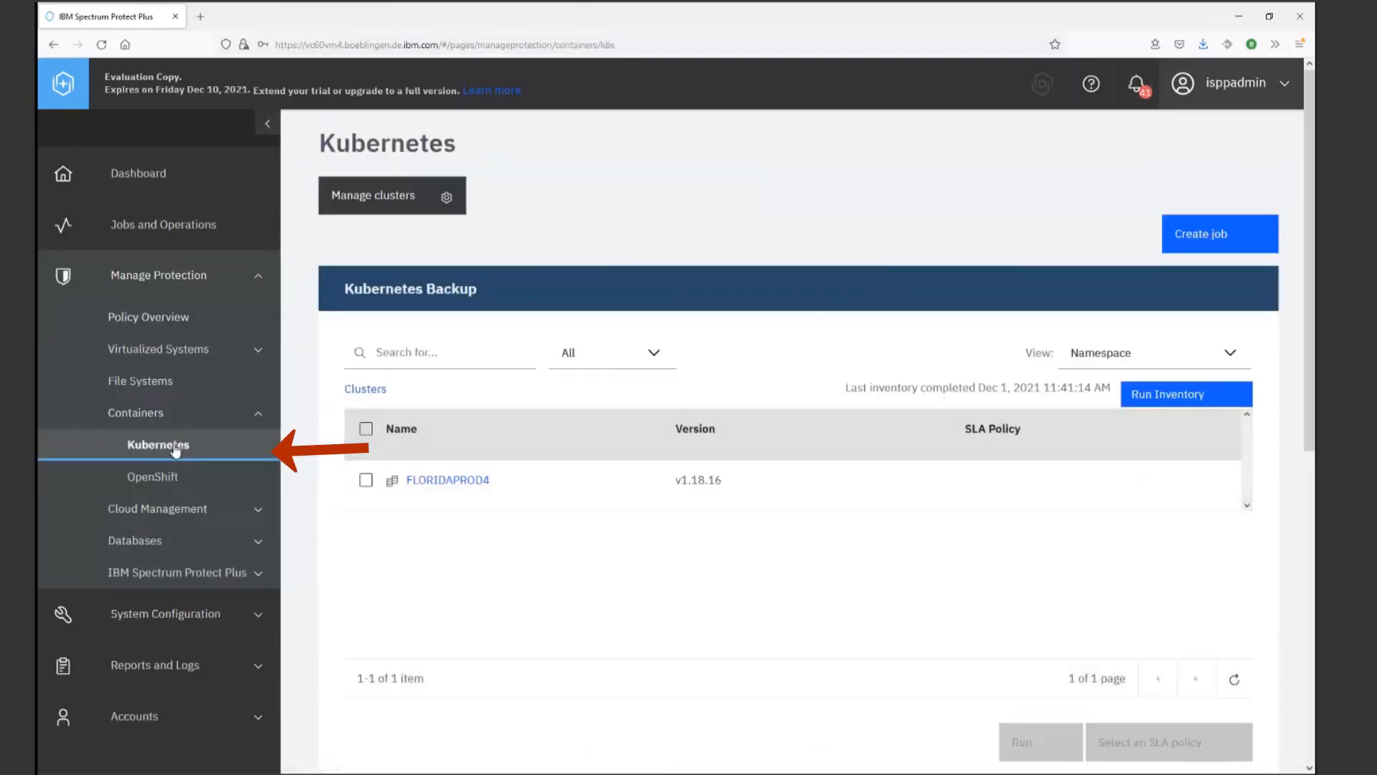
pyautogui.scroll(-3, 455, 495)
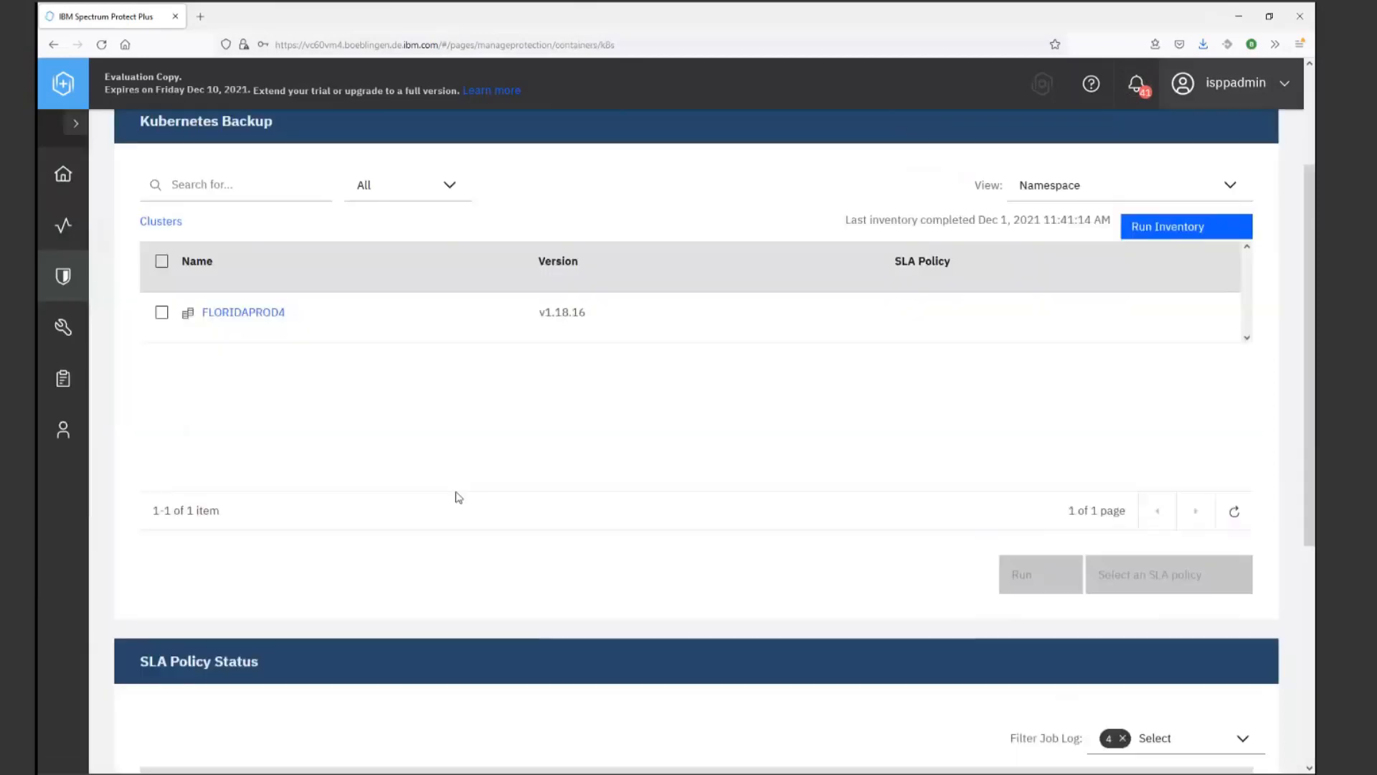
pyautogui.click(261, 320)
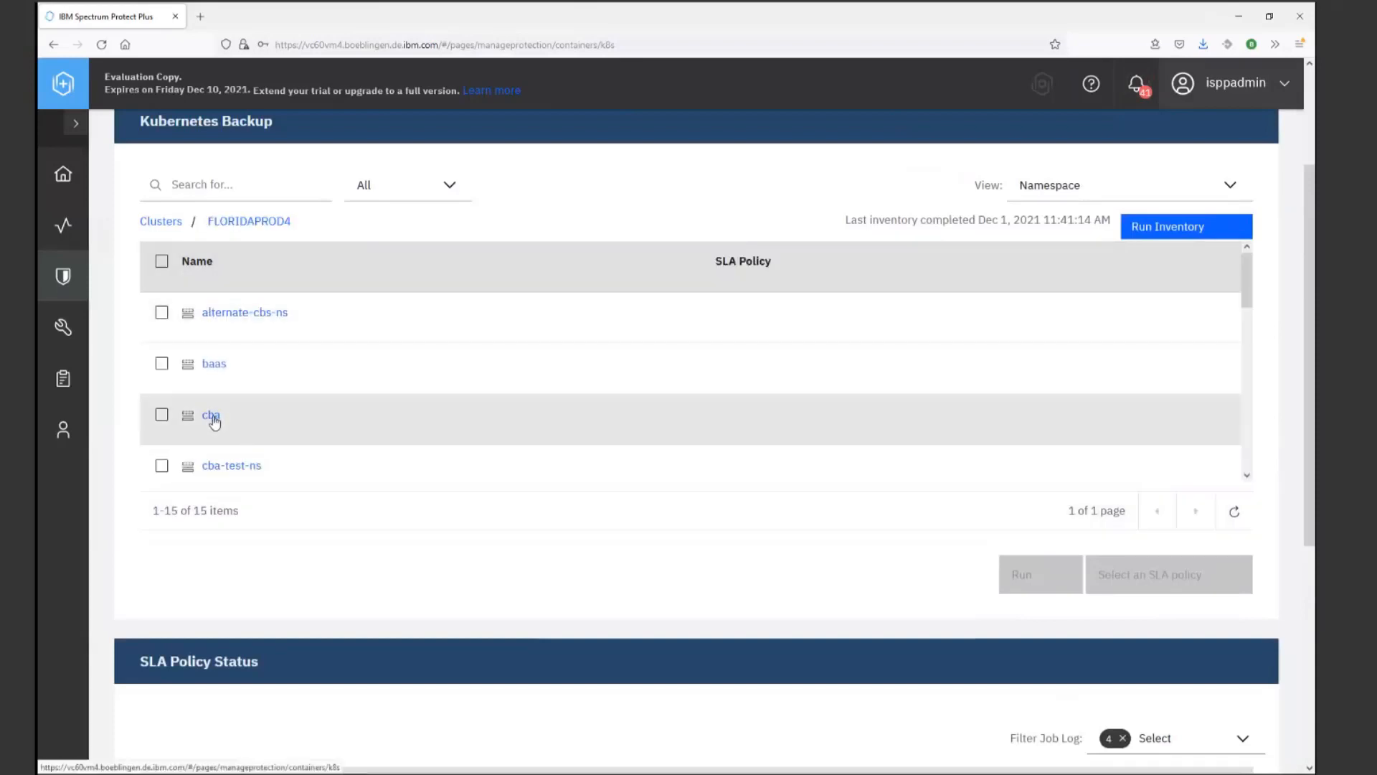
pyautogui.click(213, 418)
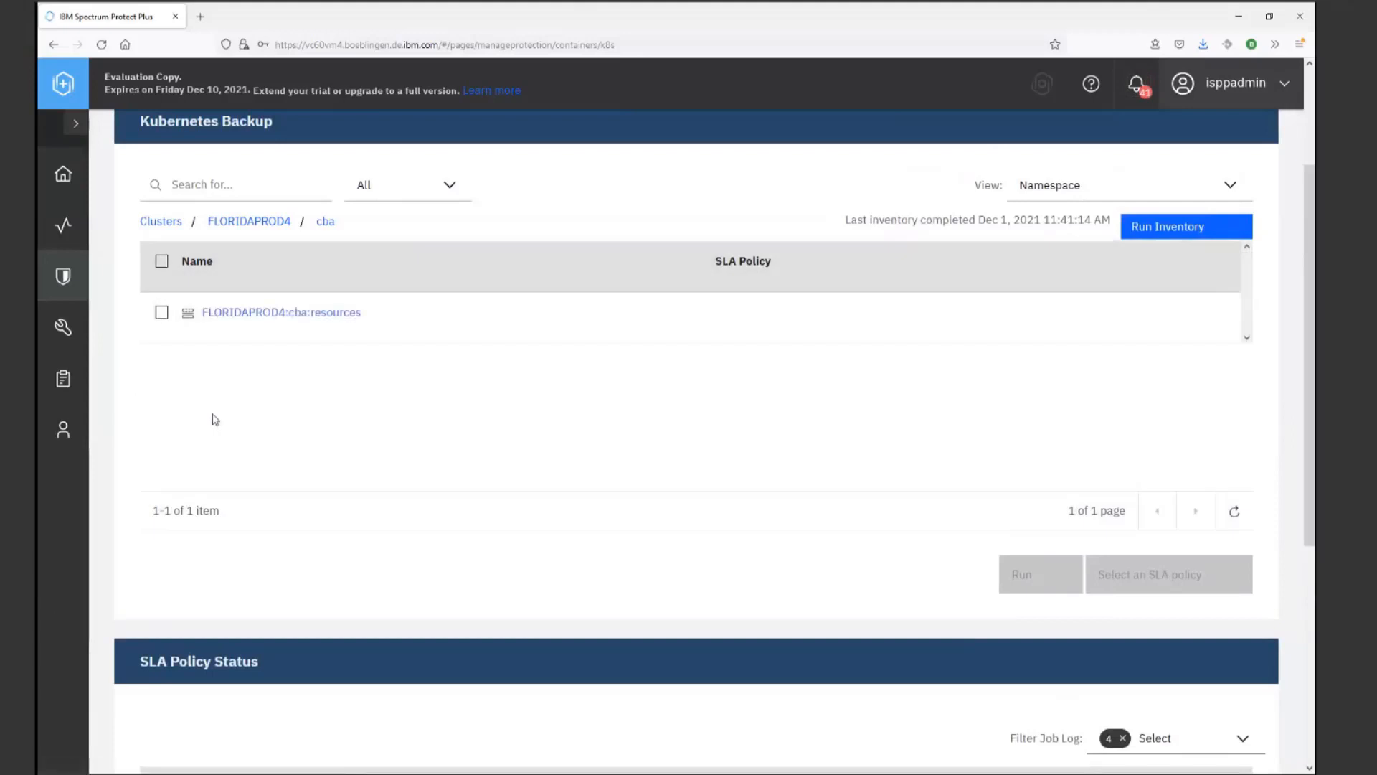
# Step: Assign the demo1 SLA policy to FLORIDAPROD4:cba:resources and save the assignment
pyautogui.click(161, 314)
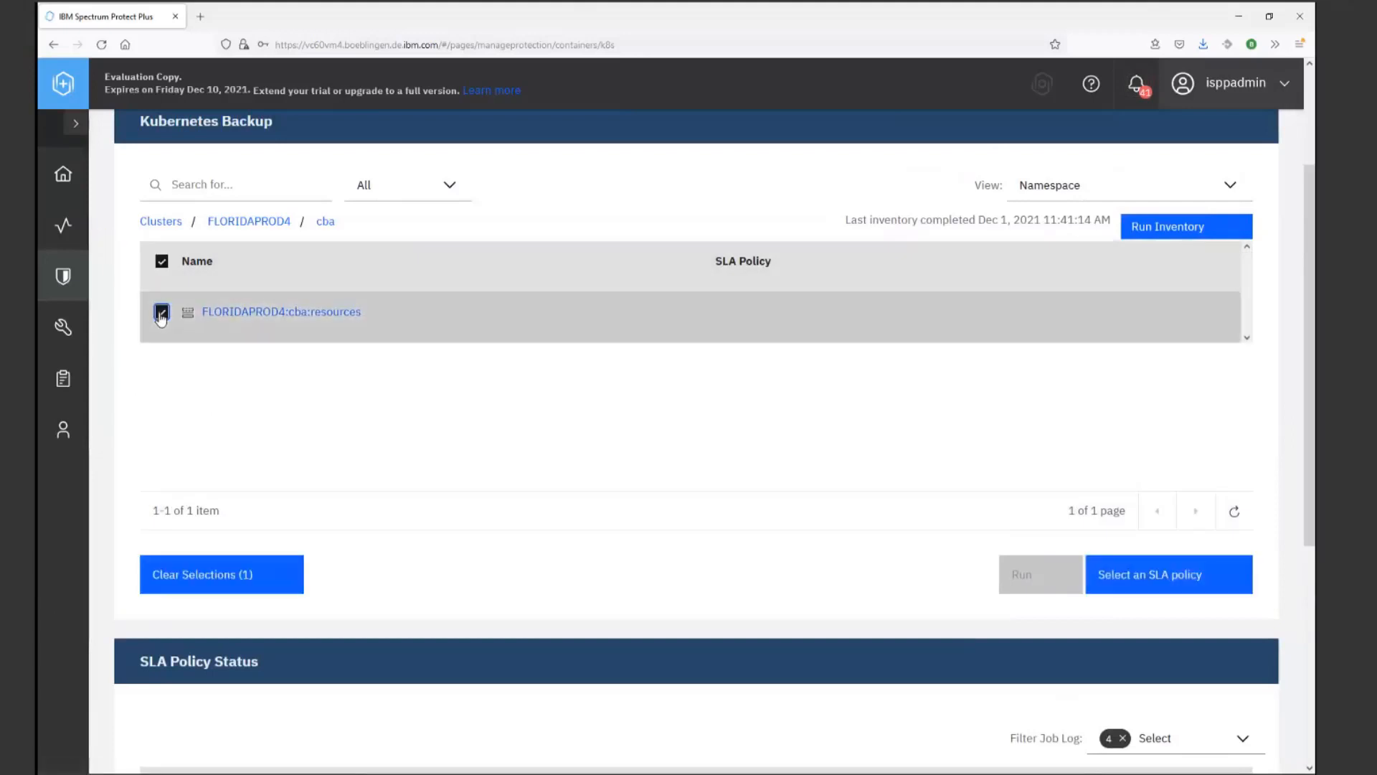
pyautogui.click(1156, 576)
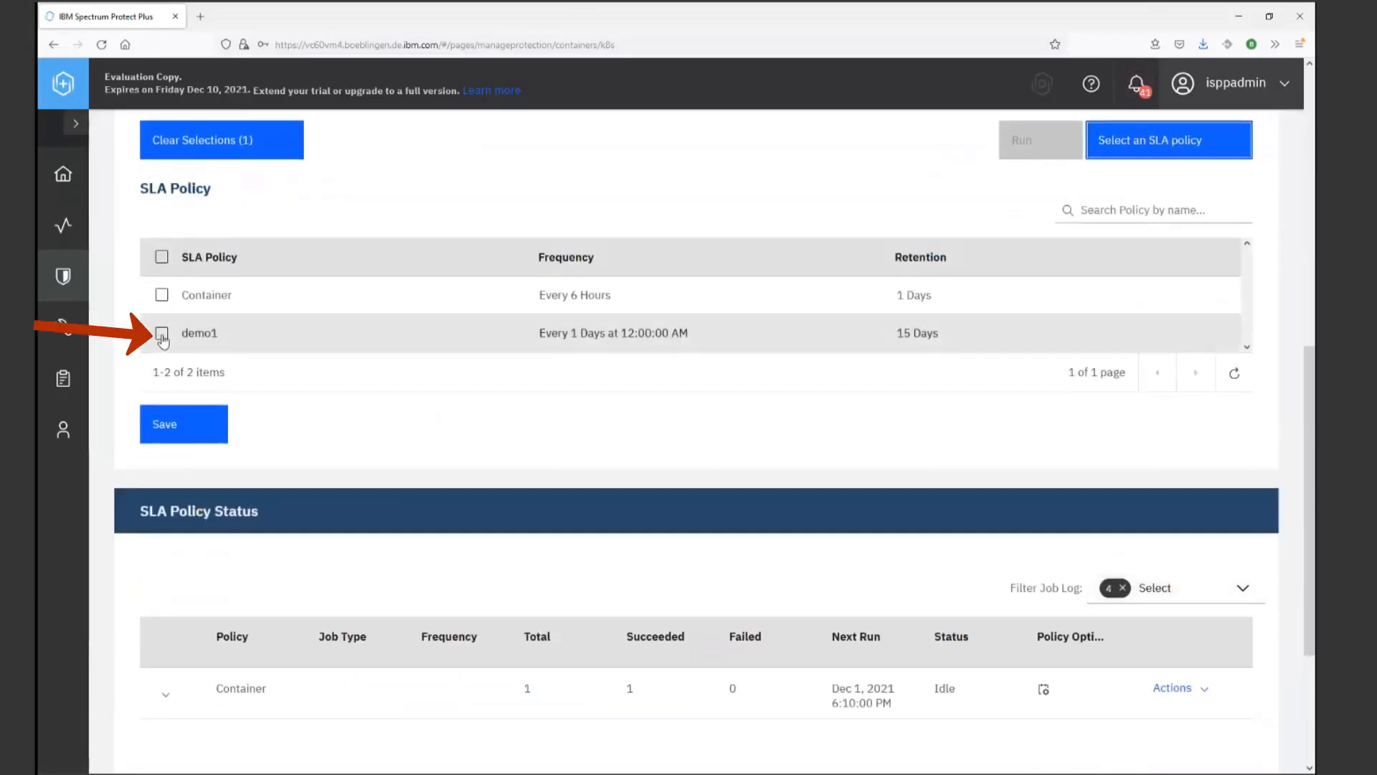
pyautogui.click(162, 334)
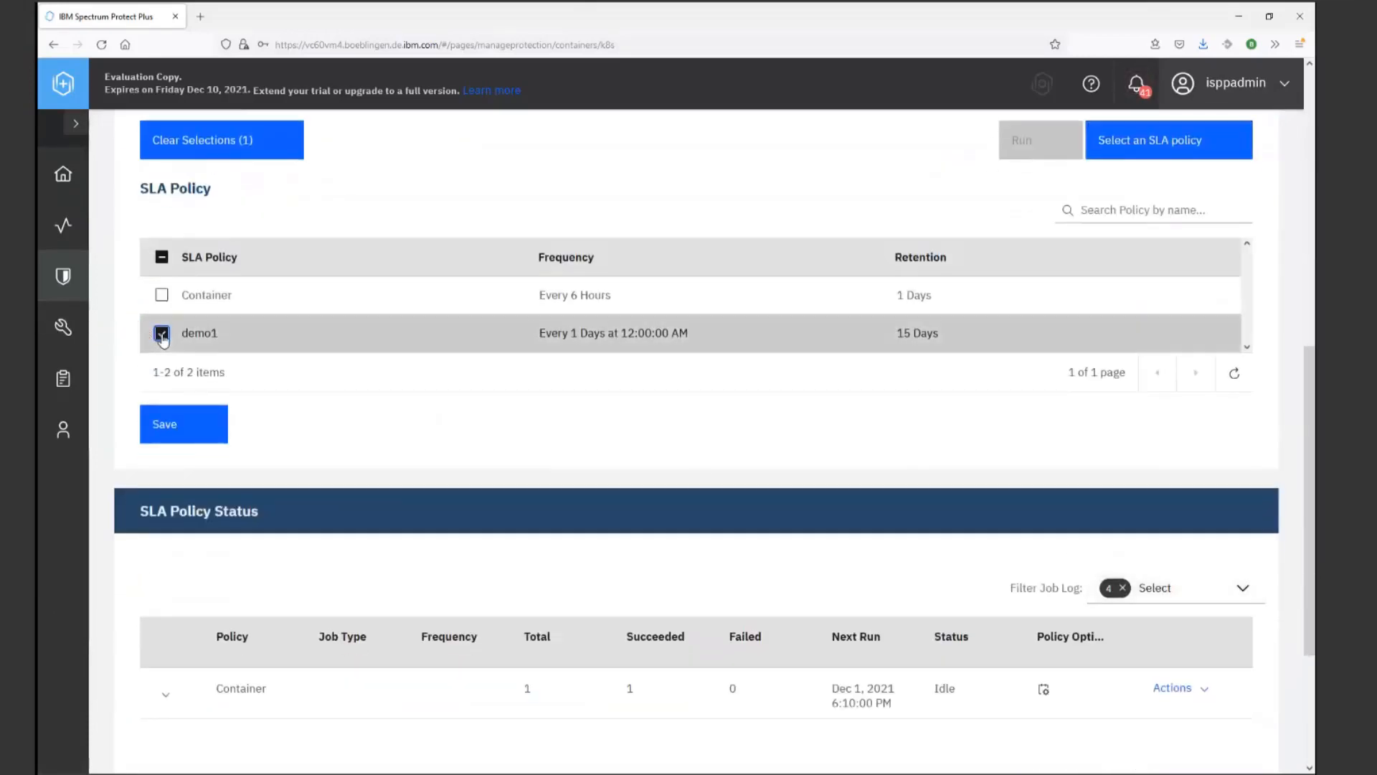
pyautogui.click(181, 428)
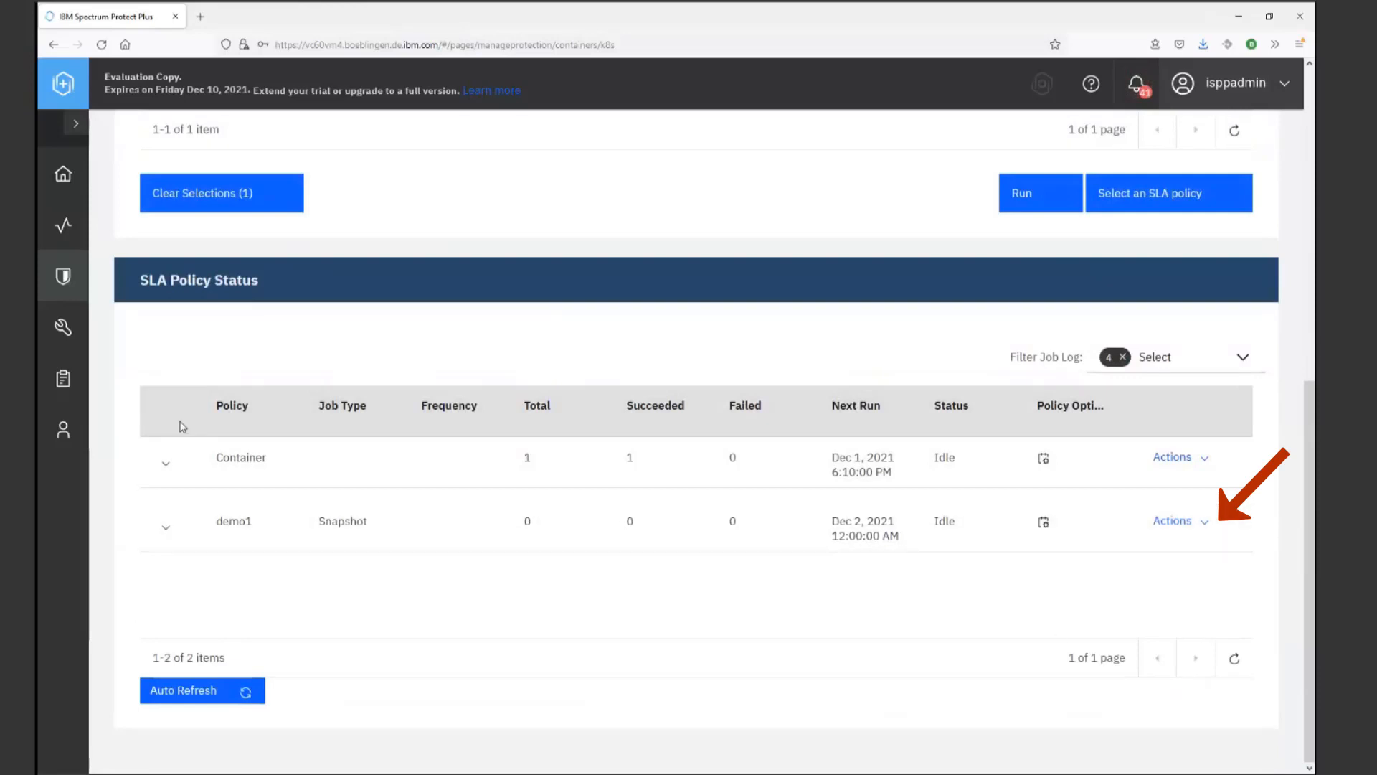
# Step: Start the demo1 SLA policy manually with the Snapshot option
pyautogui.click(1197, 527)
pyautogui.click(1120, 581)
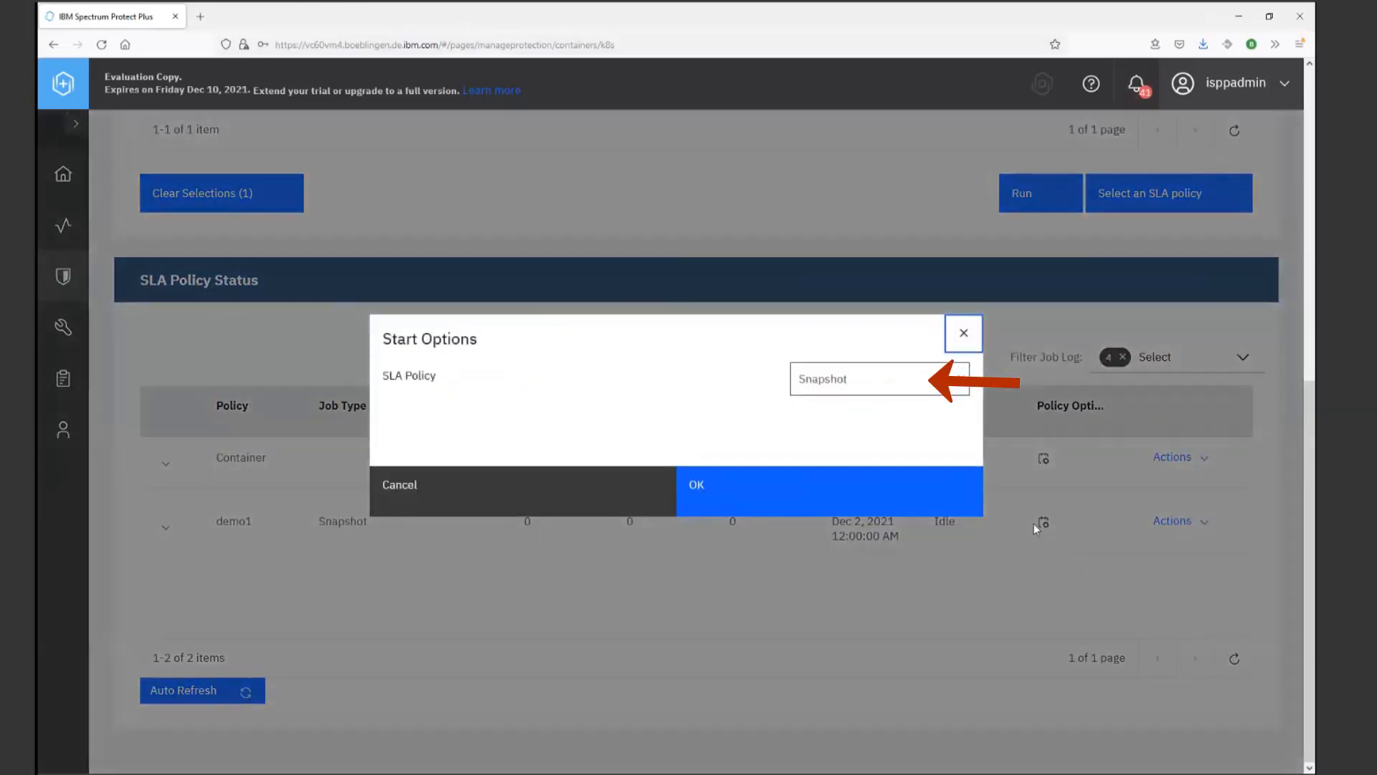
pyautogui.click(746, 494)
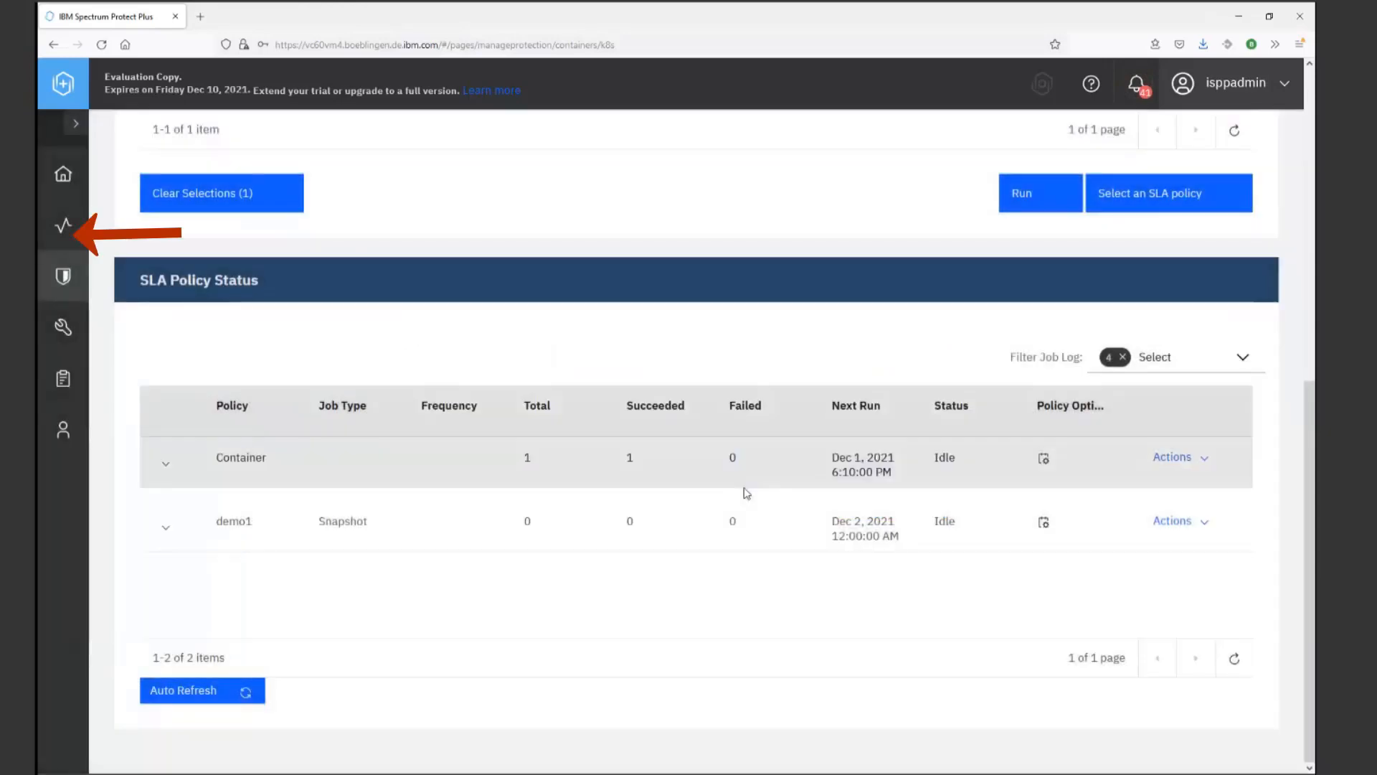
# Step: Check the progress and job log of the k8s_demo1 snapshot job among the running jobs
pyautogui.click(68, 231)
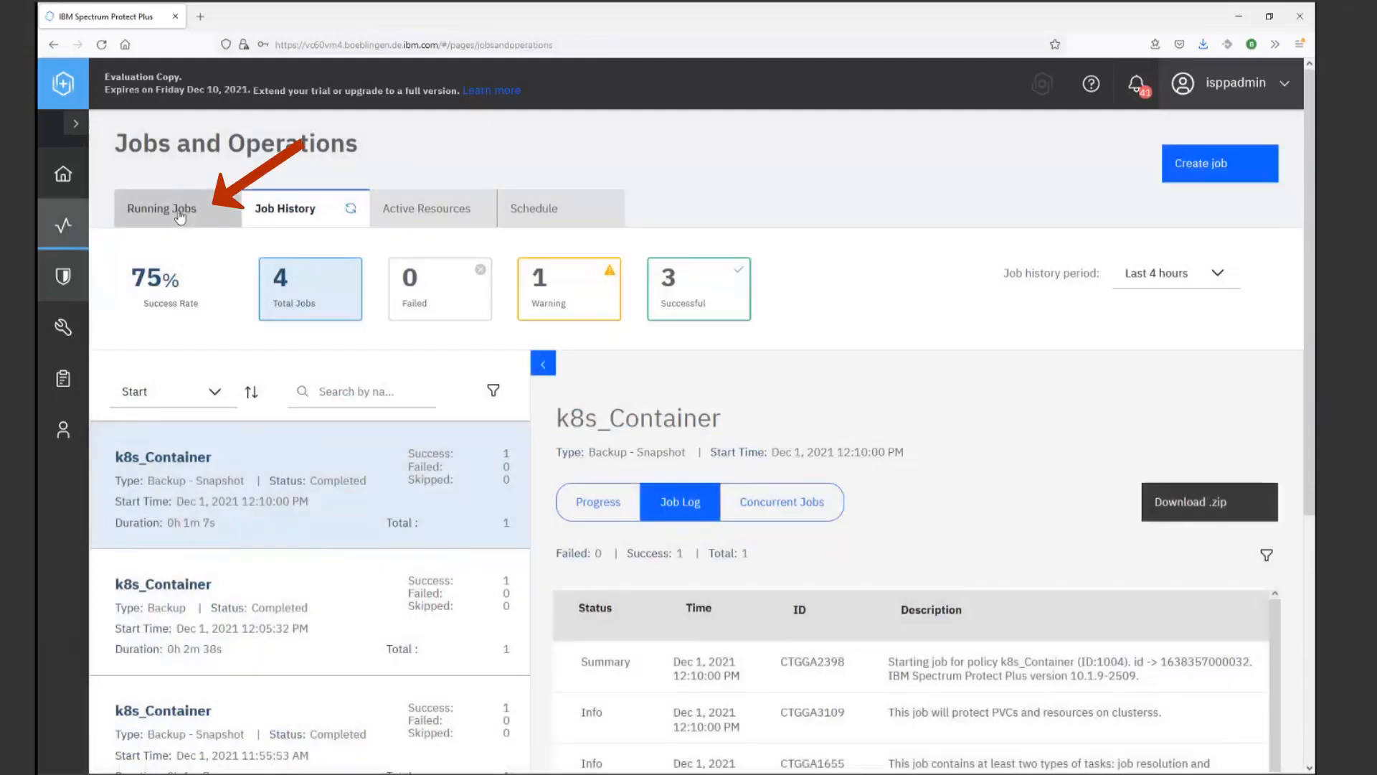
pyautogui.click(182, 215)
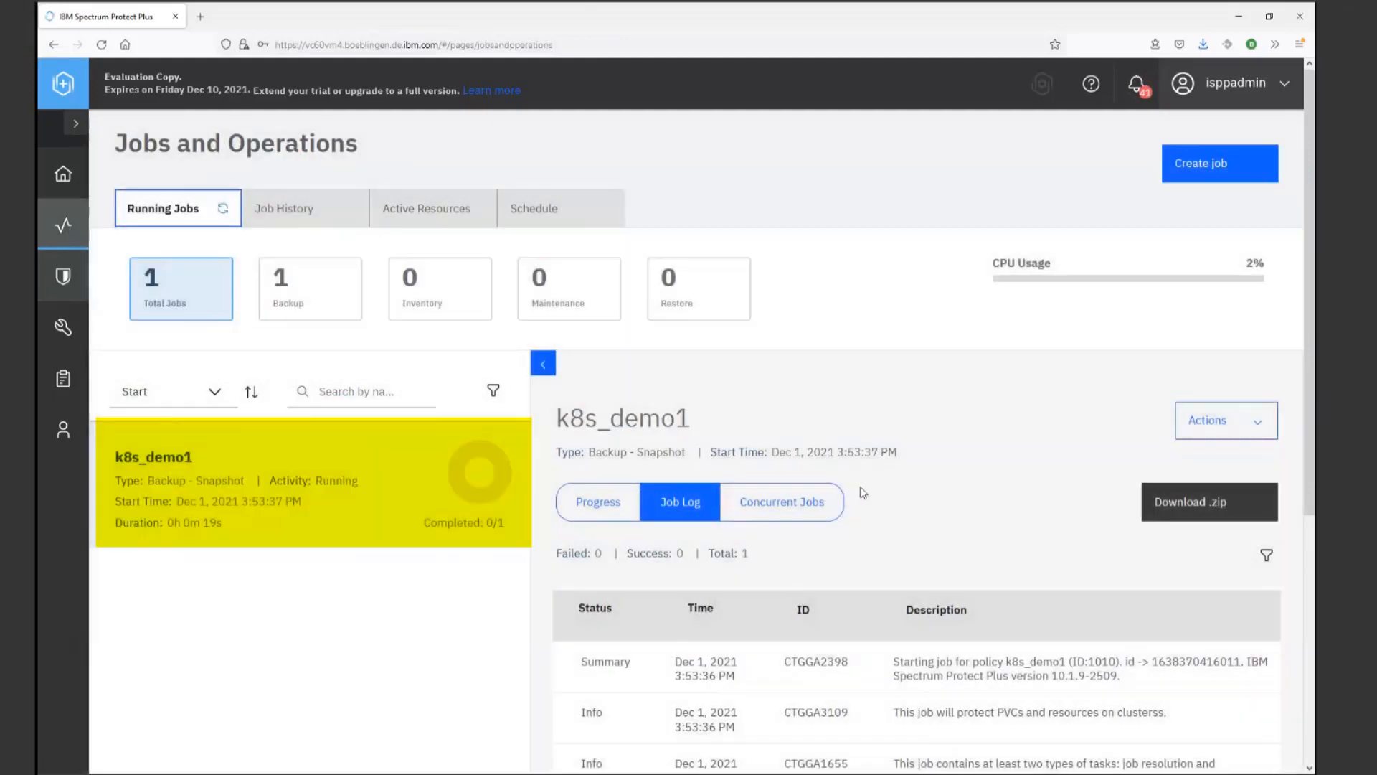
pyautogui.scroll(-1, 946, 465)
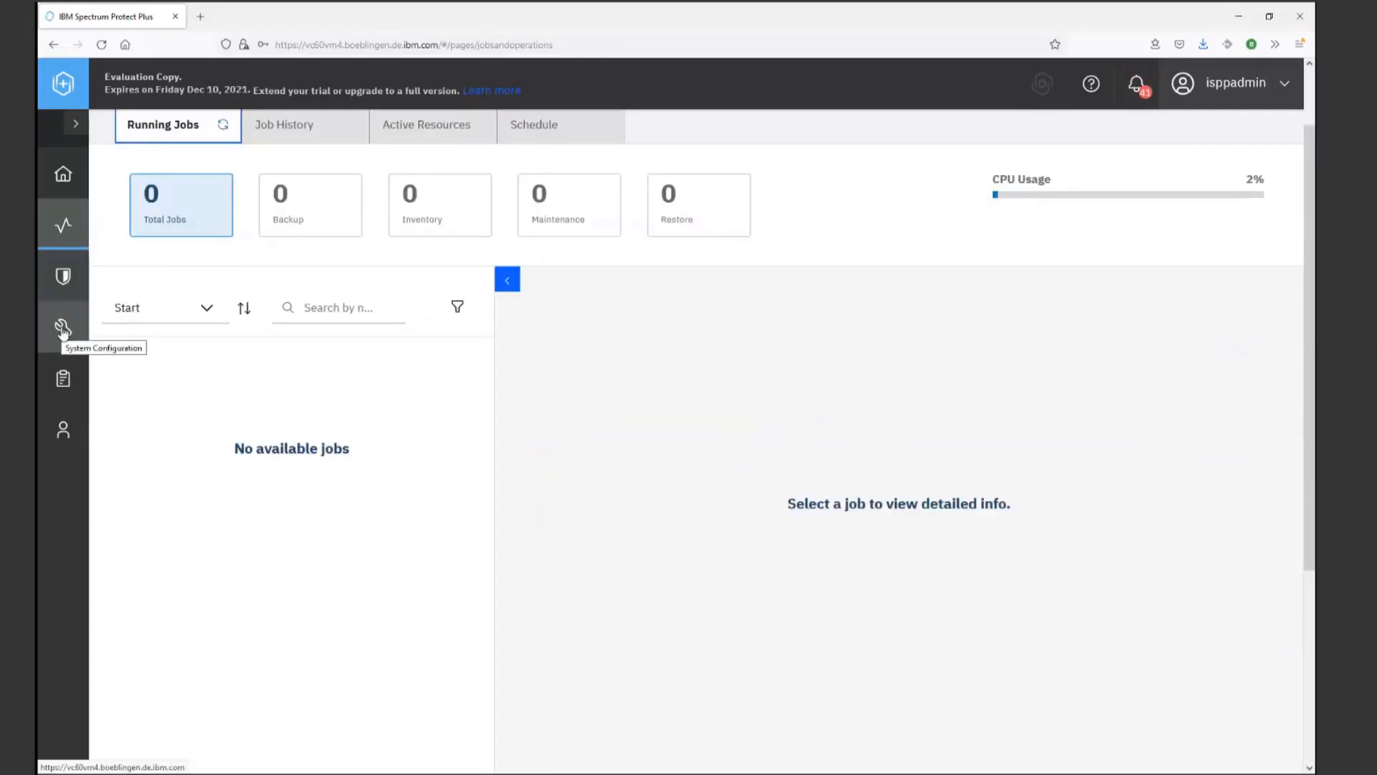
# Step: Return to the Kubernetes backup page and start the demo1 SLA policy with only Backup to object storage selected
pyautogui.click(63, 276)
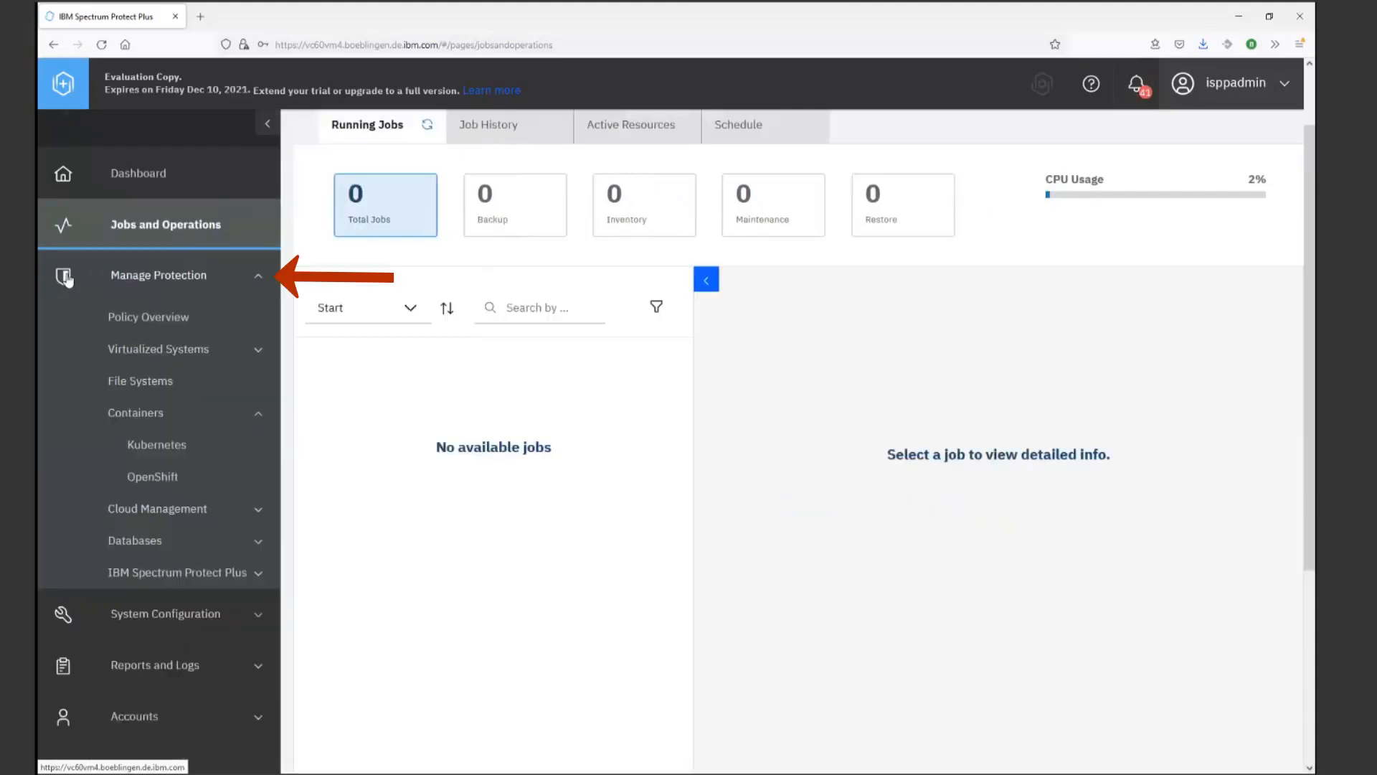
pyautogui.click(200, 451)
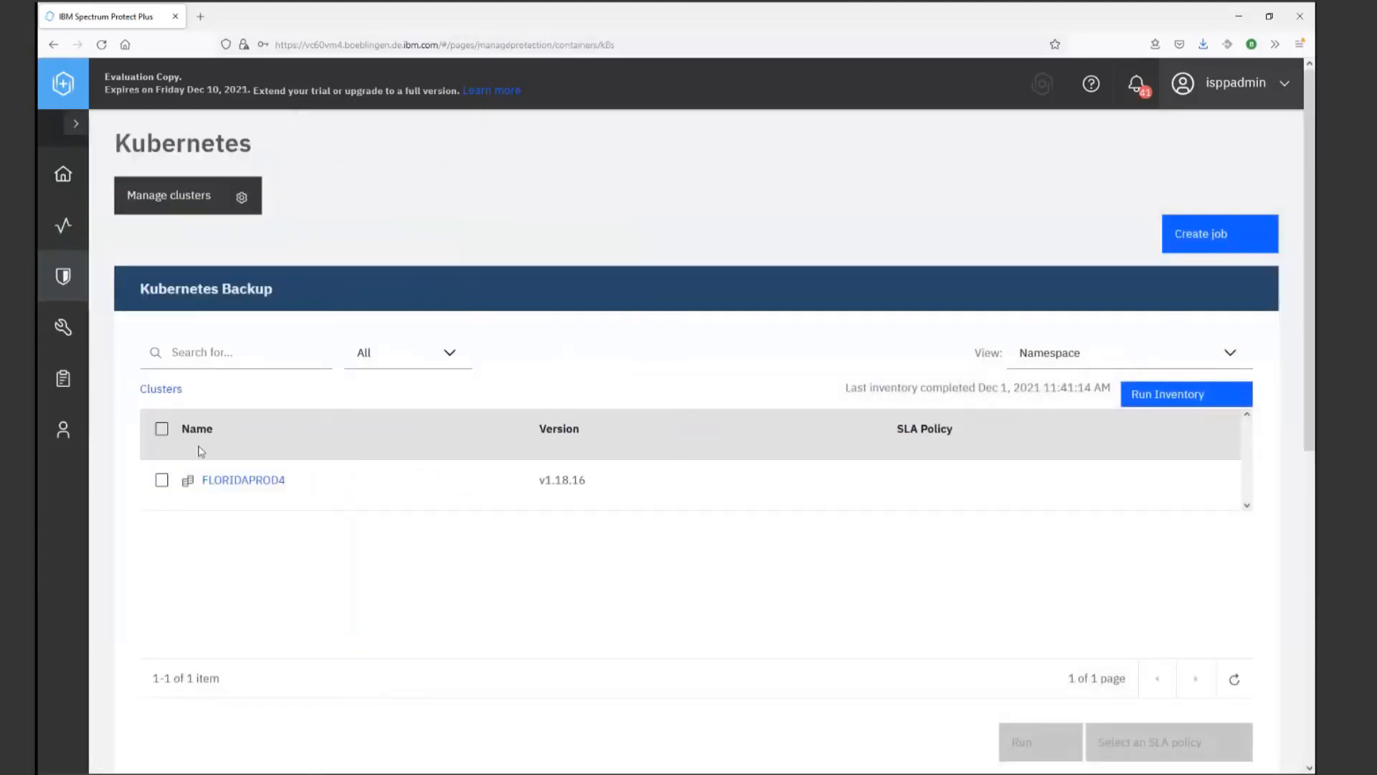
pyautogui.scroll(-7, 454, 502)
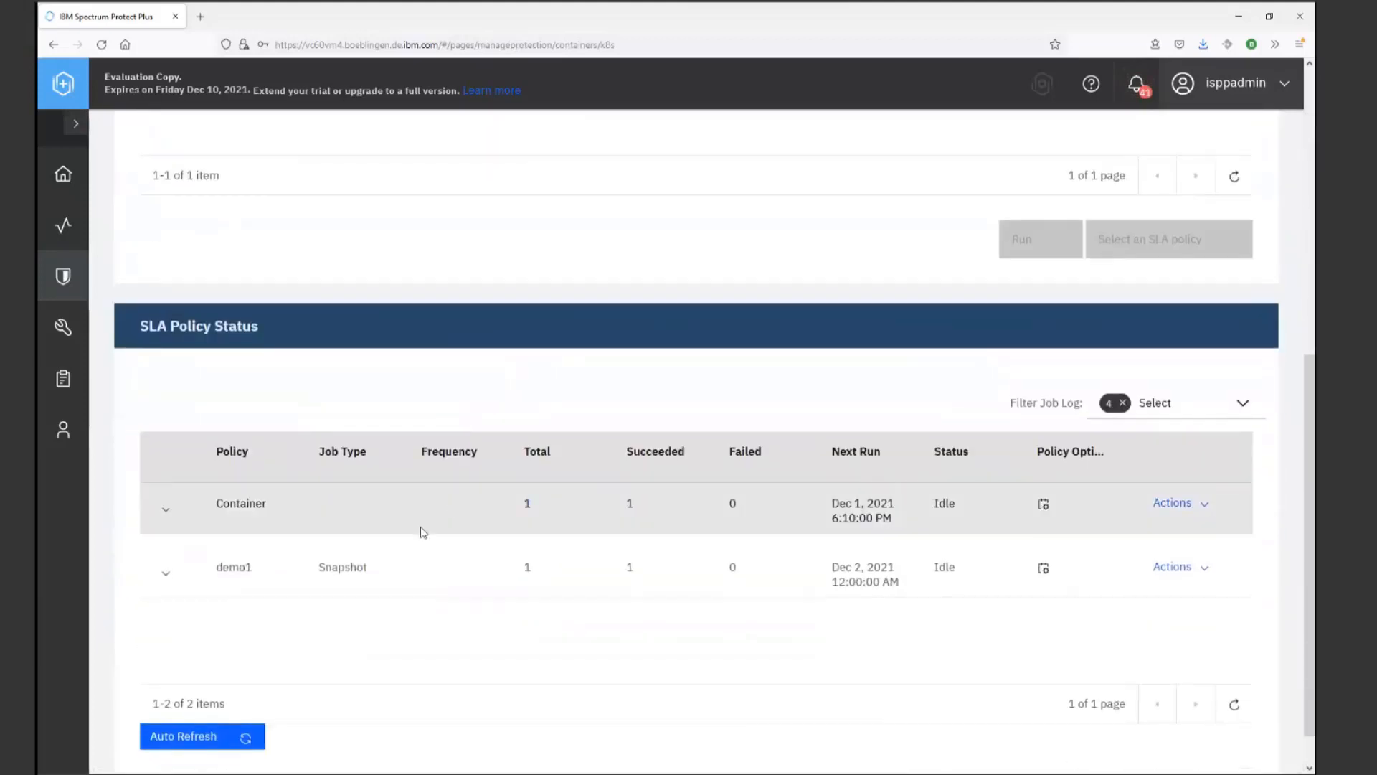
pyautogui.click(1185, 568)
pyautogui.click(1105, 624)
pyautogui.click(887, 384)
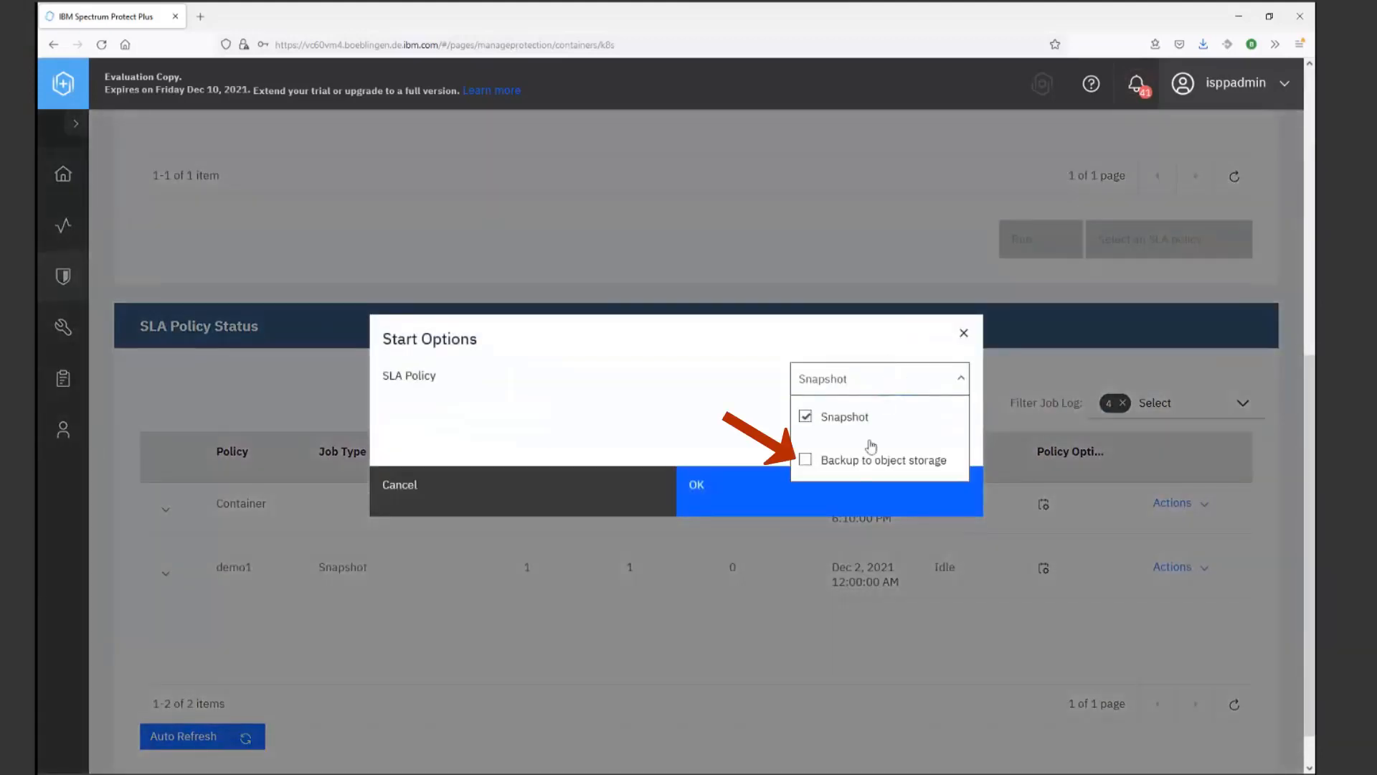
pyautogui.click(838, 465)
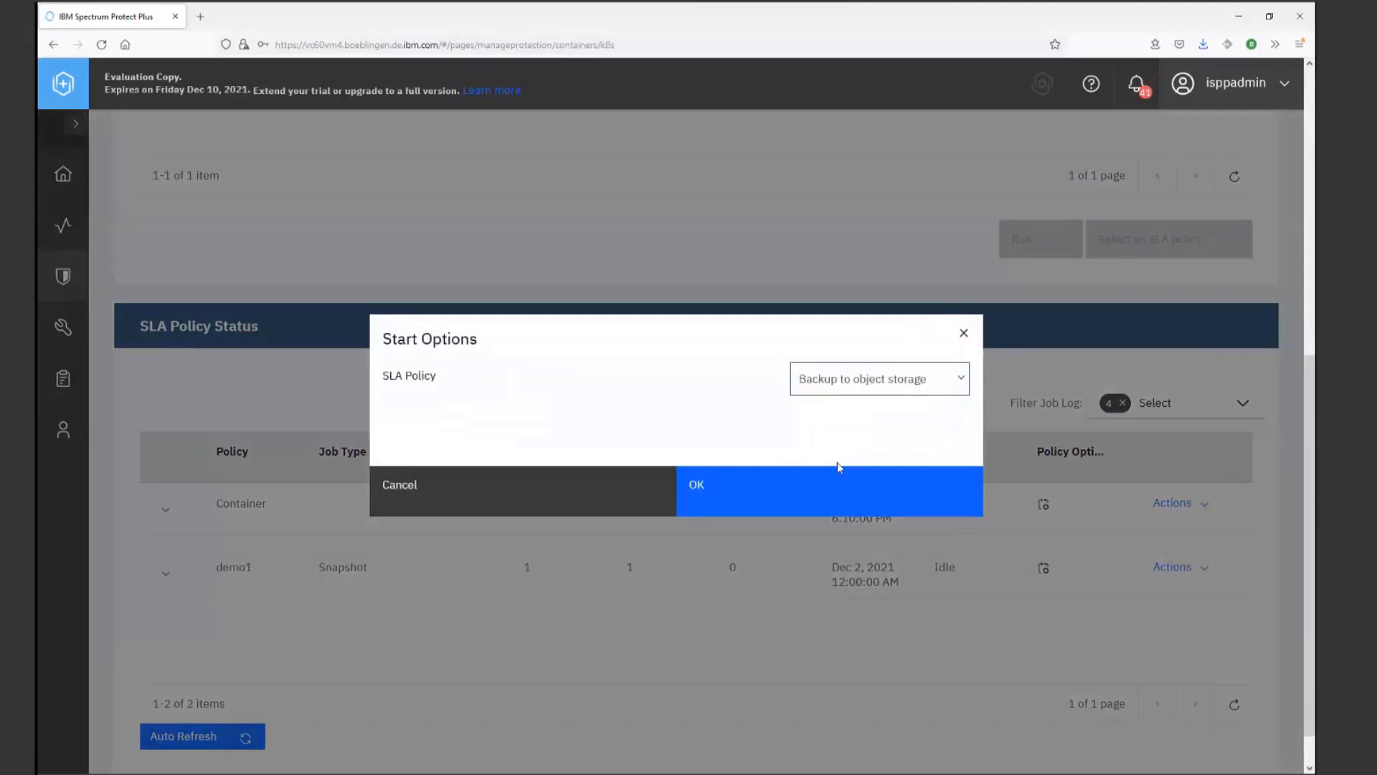
pyautogui.click(804, 501)
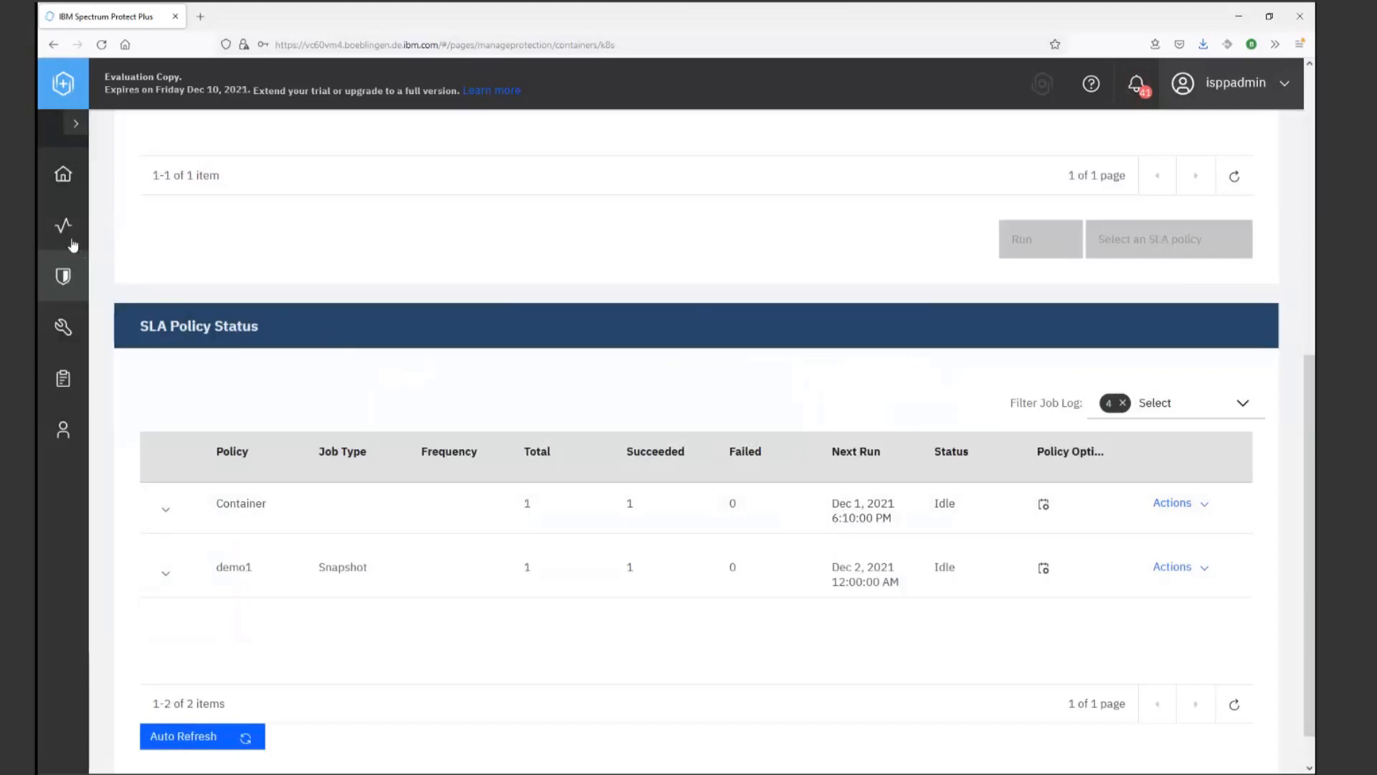
# Step: Review the k8s_demo1 object storage backup in the job history and read through its job log
pyautogui.click(64, 228)
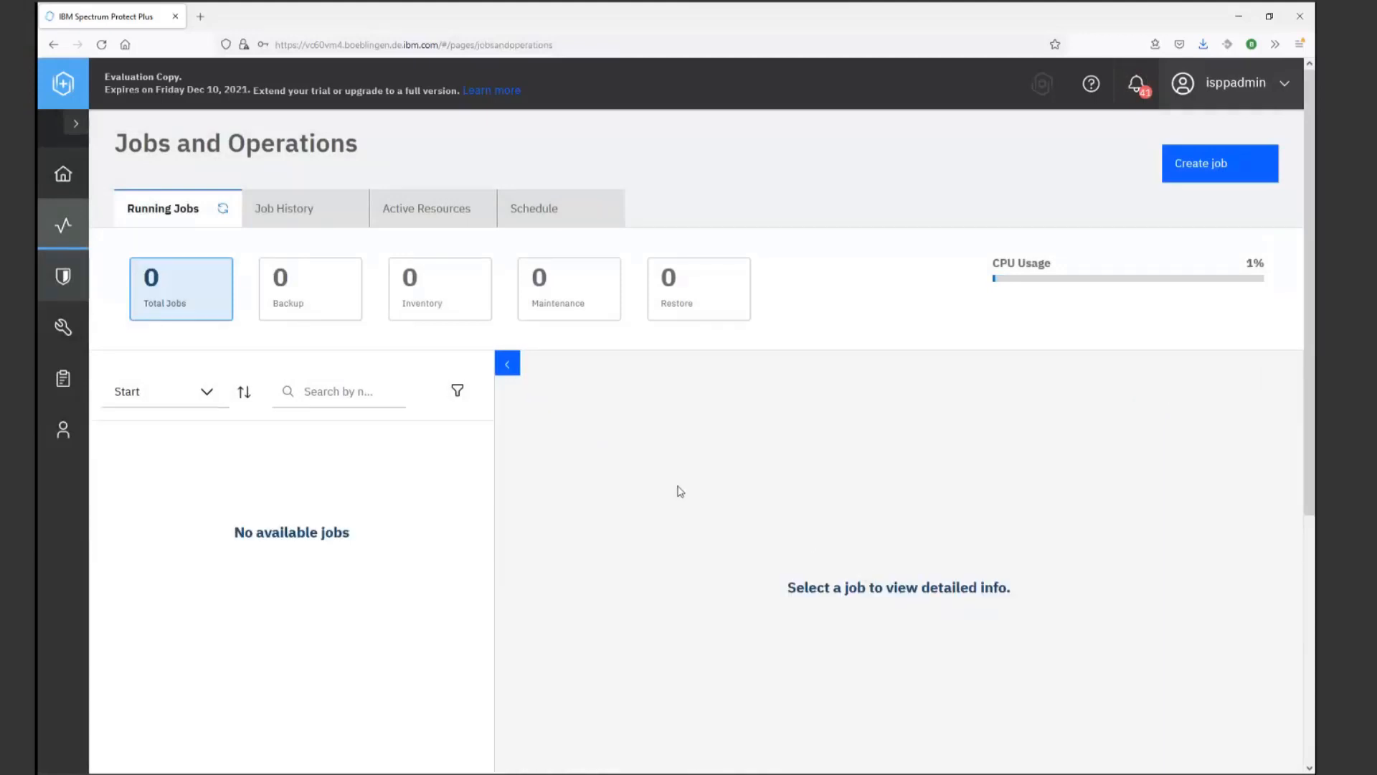
pyautogui.click(345, 216)
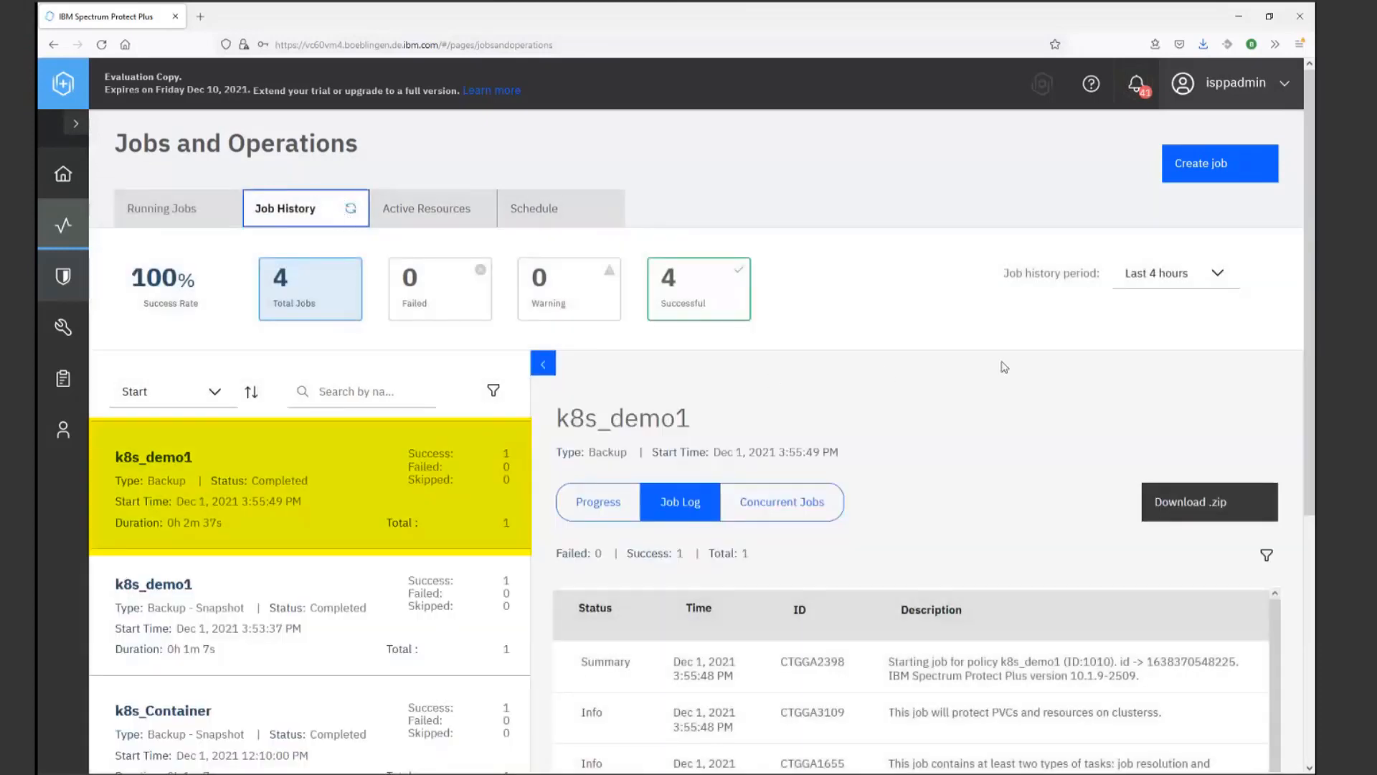
pyautogui.moveTo(1310, 359); pyautogui.dragTo(1314, 538)
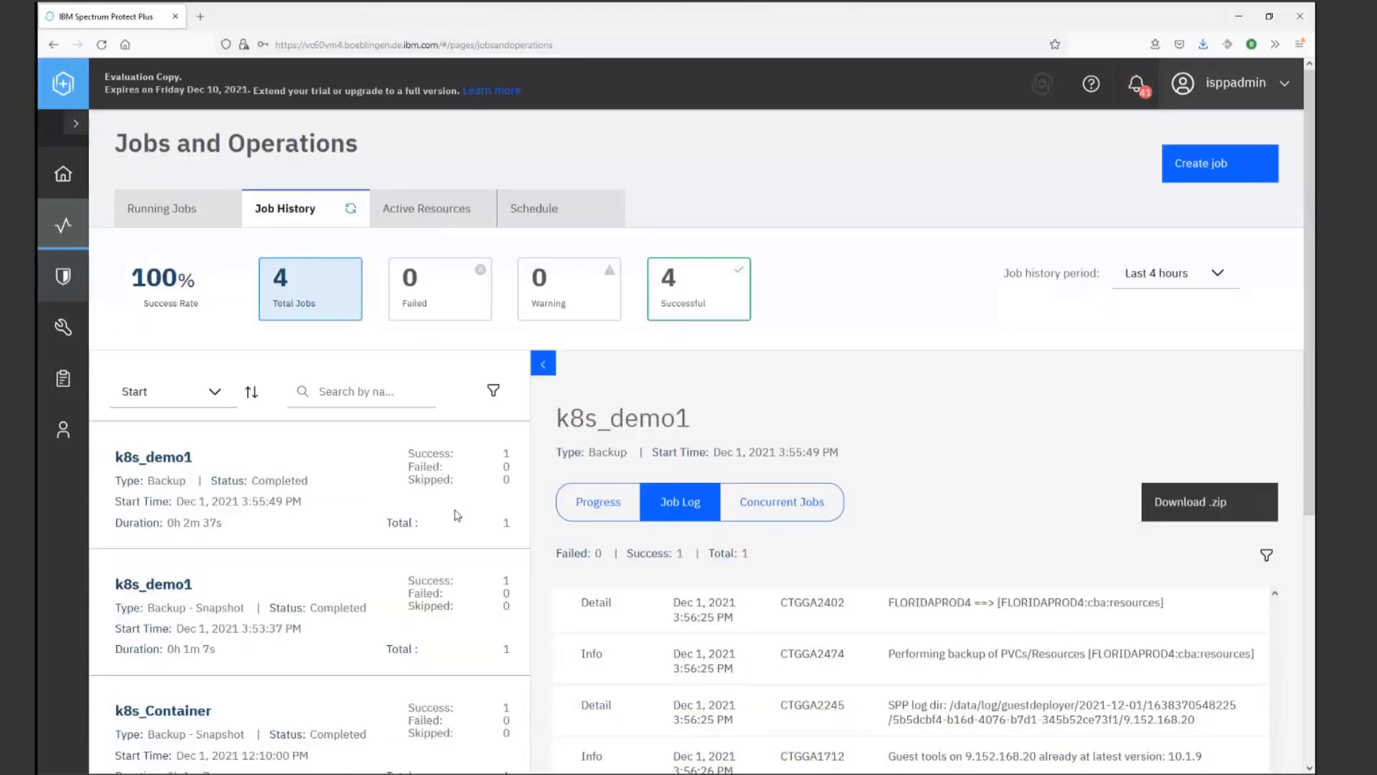
# Step: Create a Kubernetes restore job with FLORIDAPROD4:cba:resources from the cba namespace as its source
pyautogui.click(62, 289)
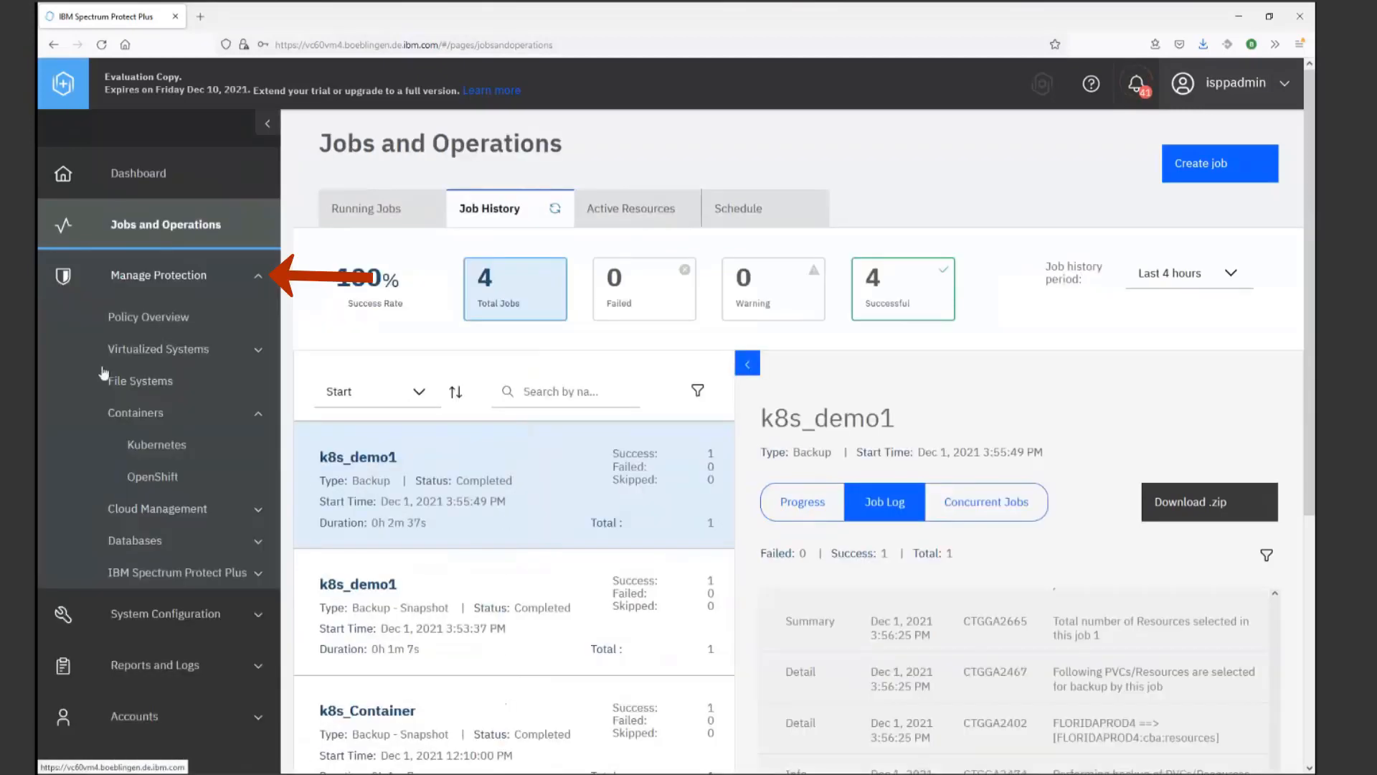
pyautogui.click(183, 446)
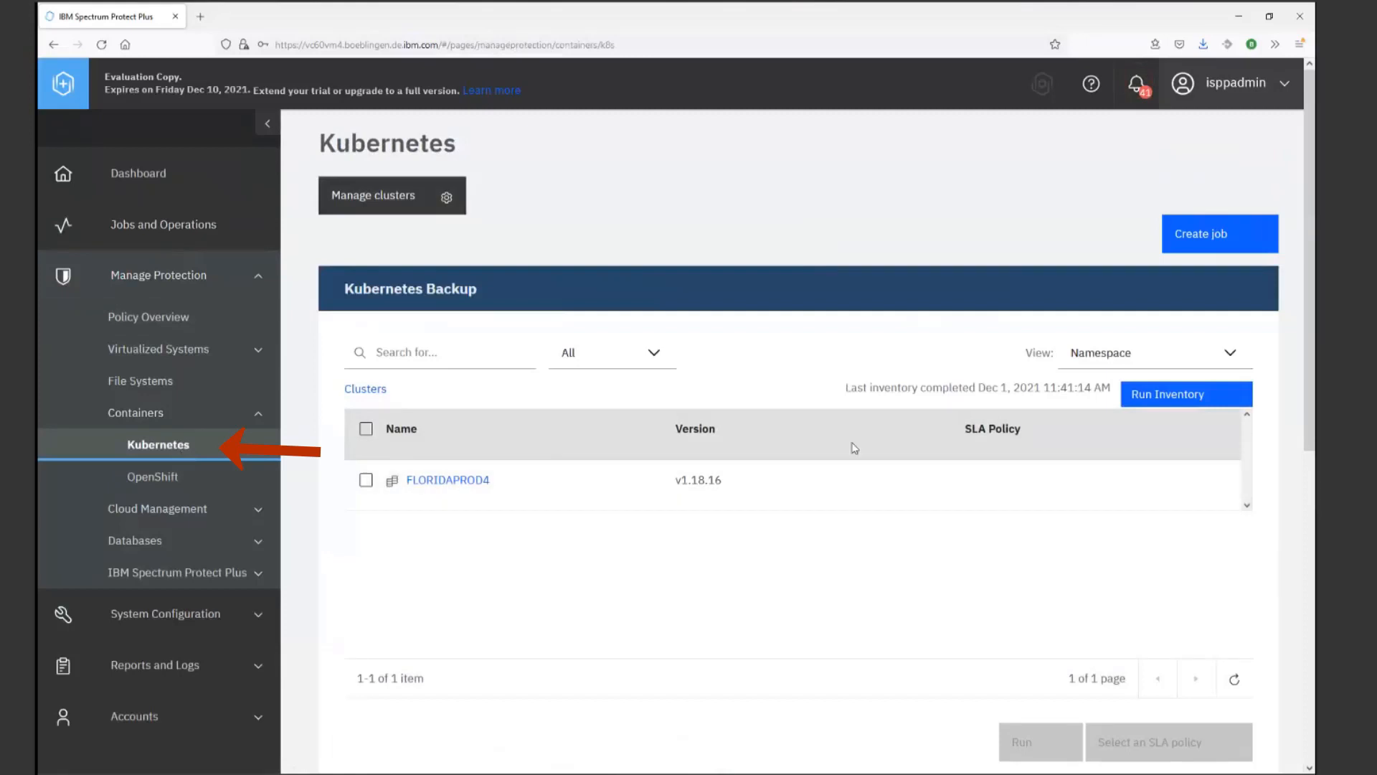
pyautogui.click(1203, 237)
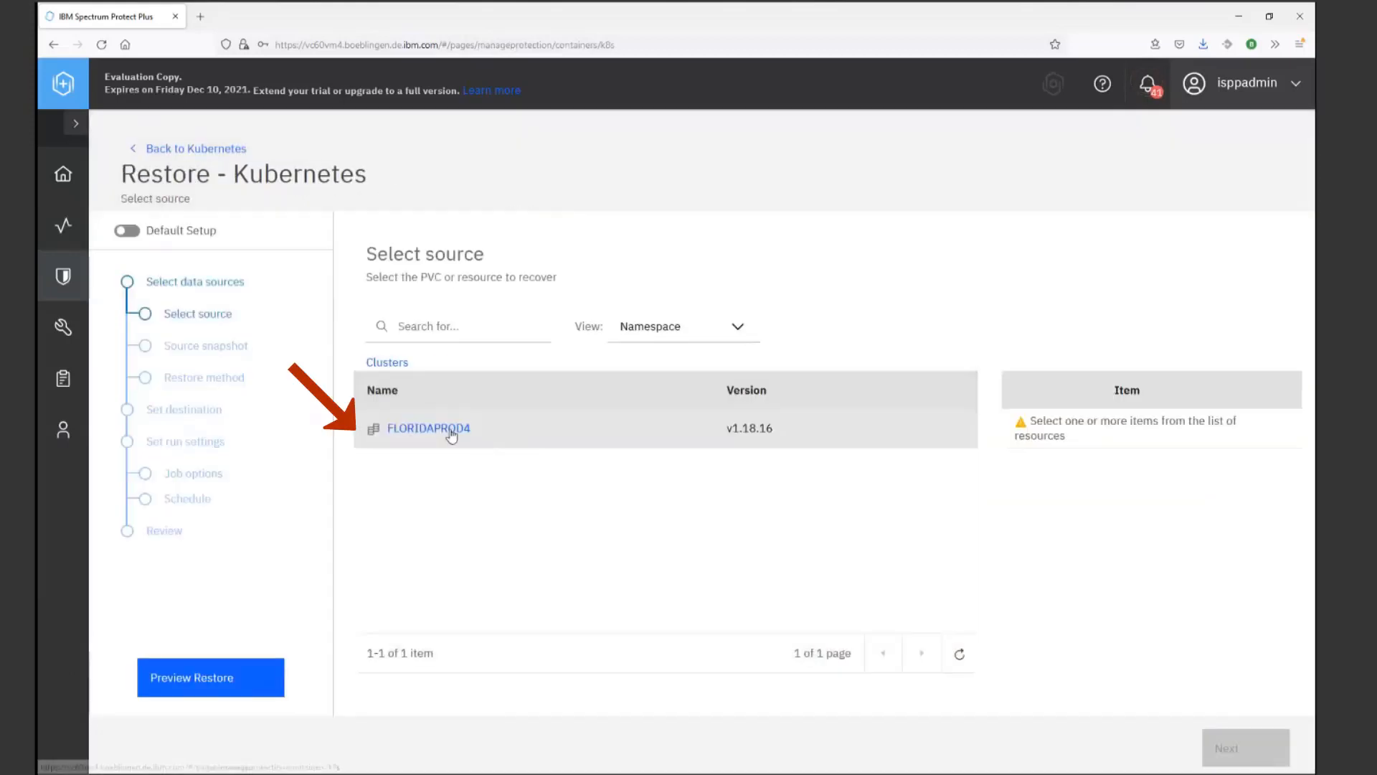
pyautogui.click(449, 431)
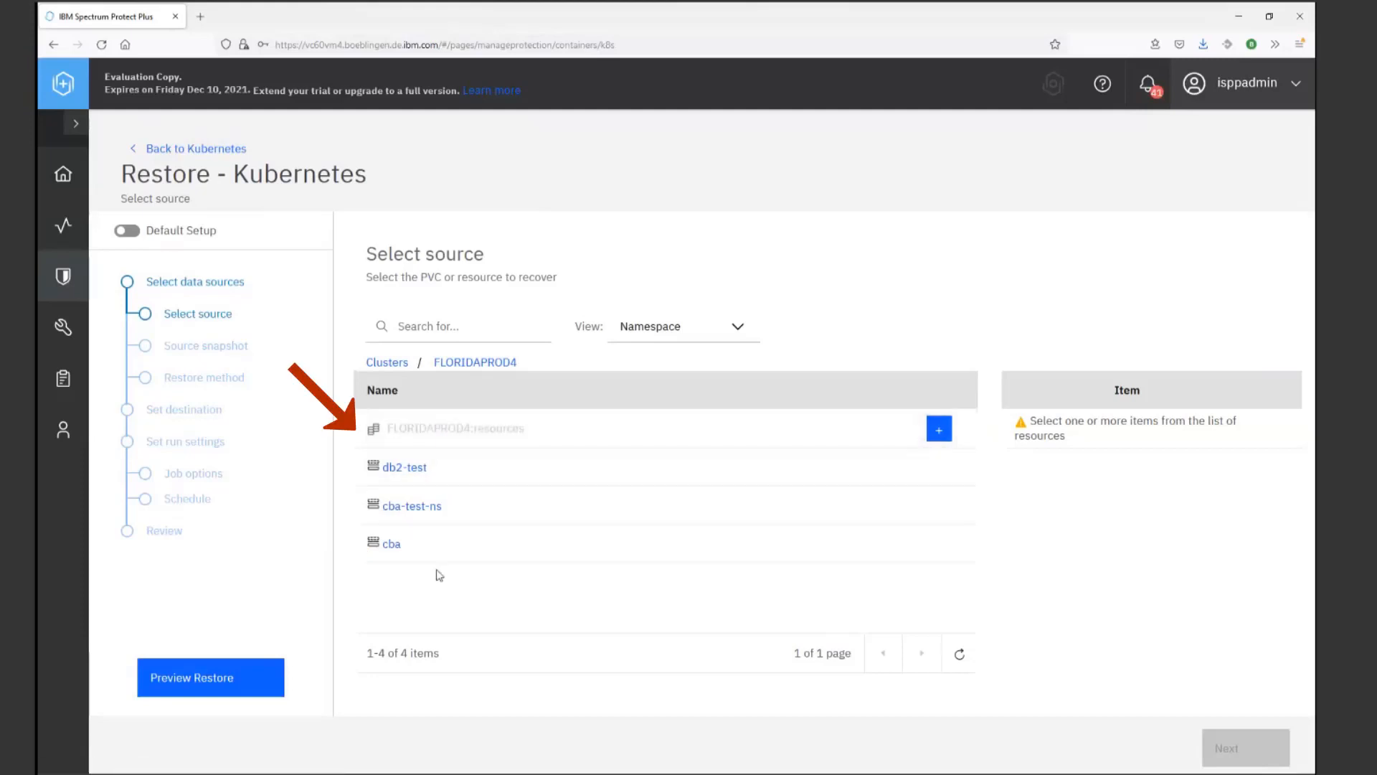
pyautogui.click(393, 546)
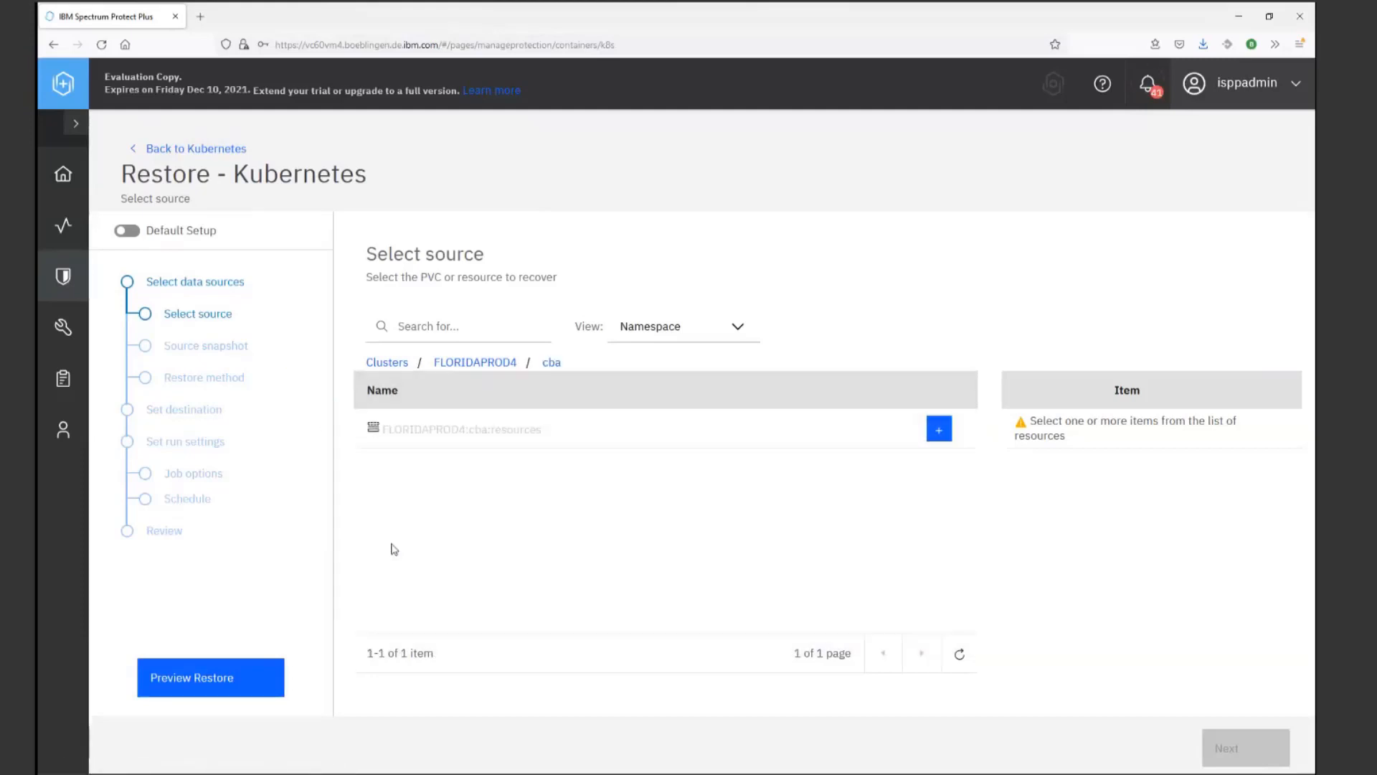
pyautogui.click(942, 432)
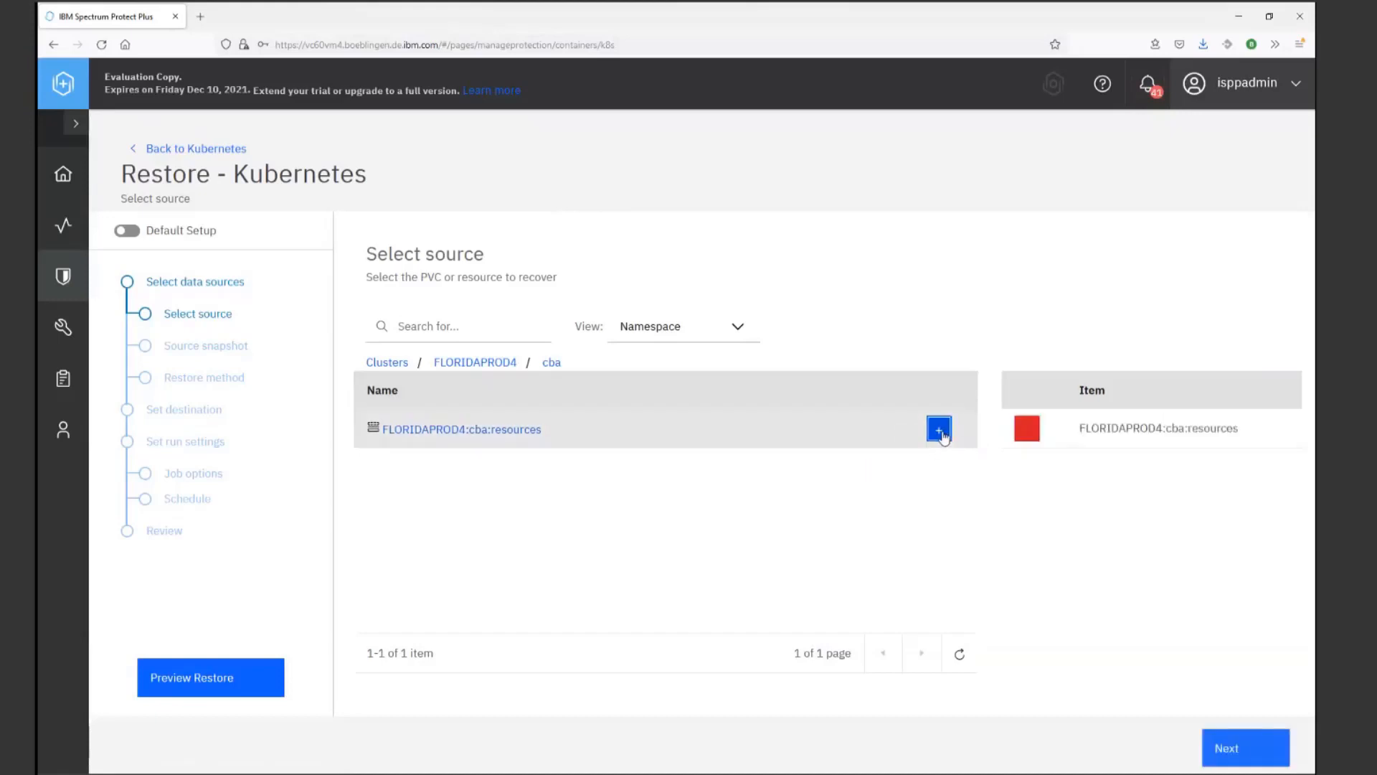
pyautogui.click(1241, 749)
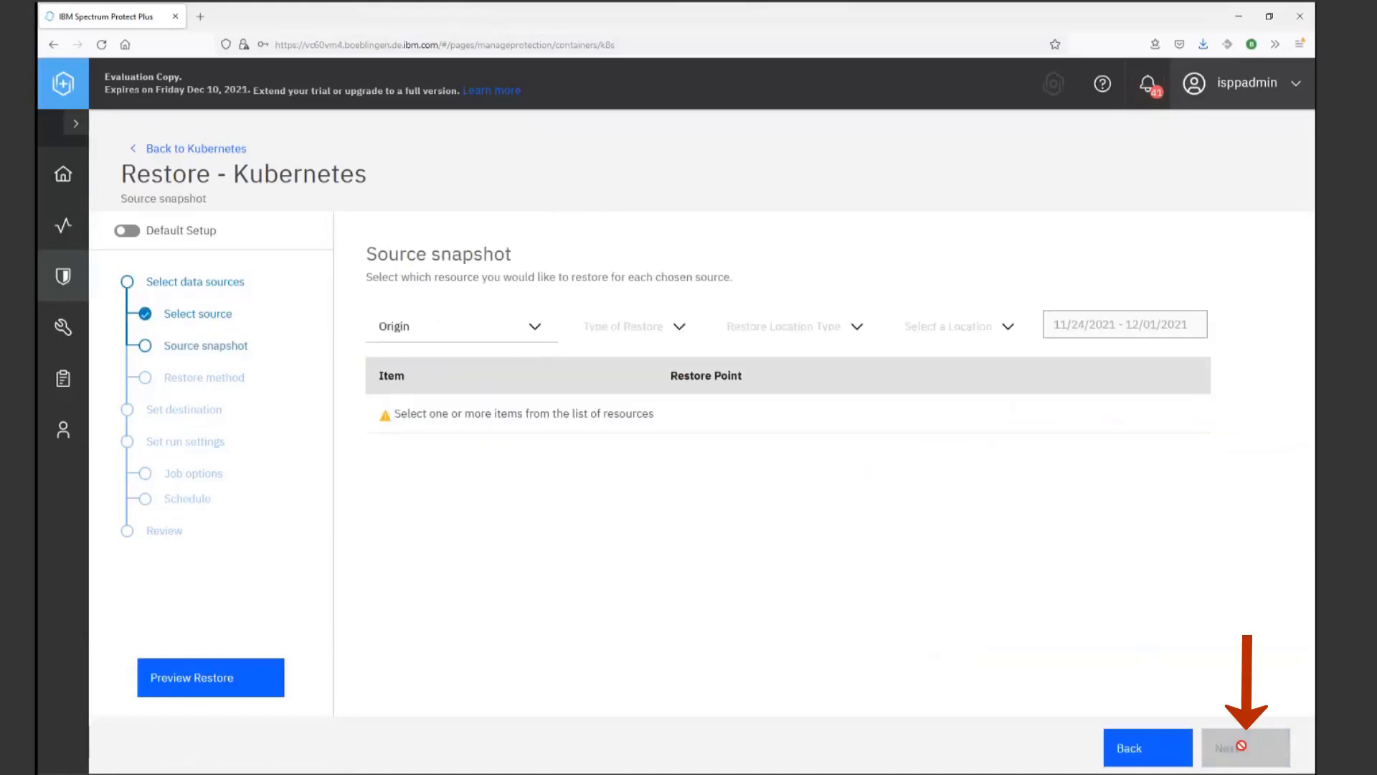
# Step: Set the restore source to From Copy with On-Demand restore and choose the Dec 1, 2021 3:56:37 PM restore point
pyautogui.click(534, 354)
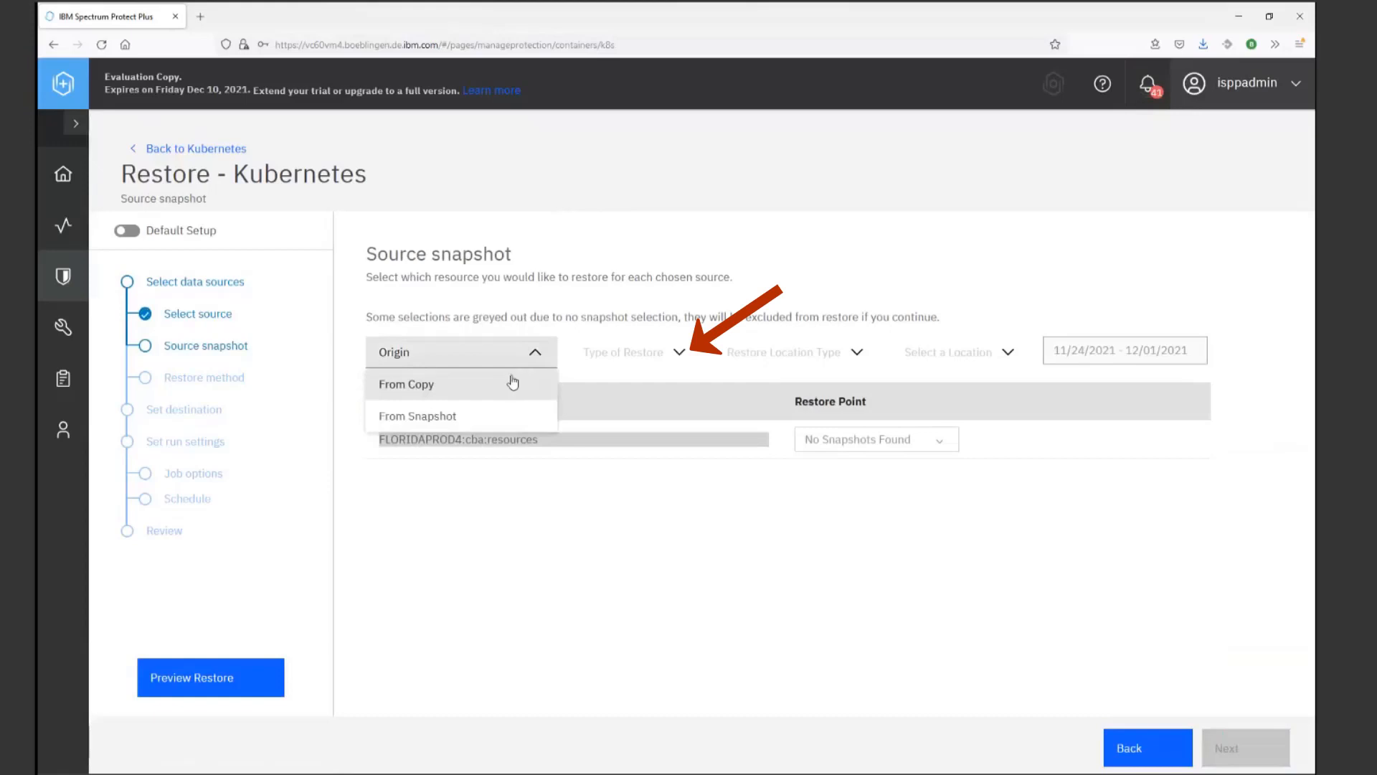
pyautogui.click(517, 384)
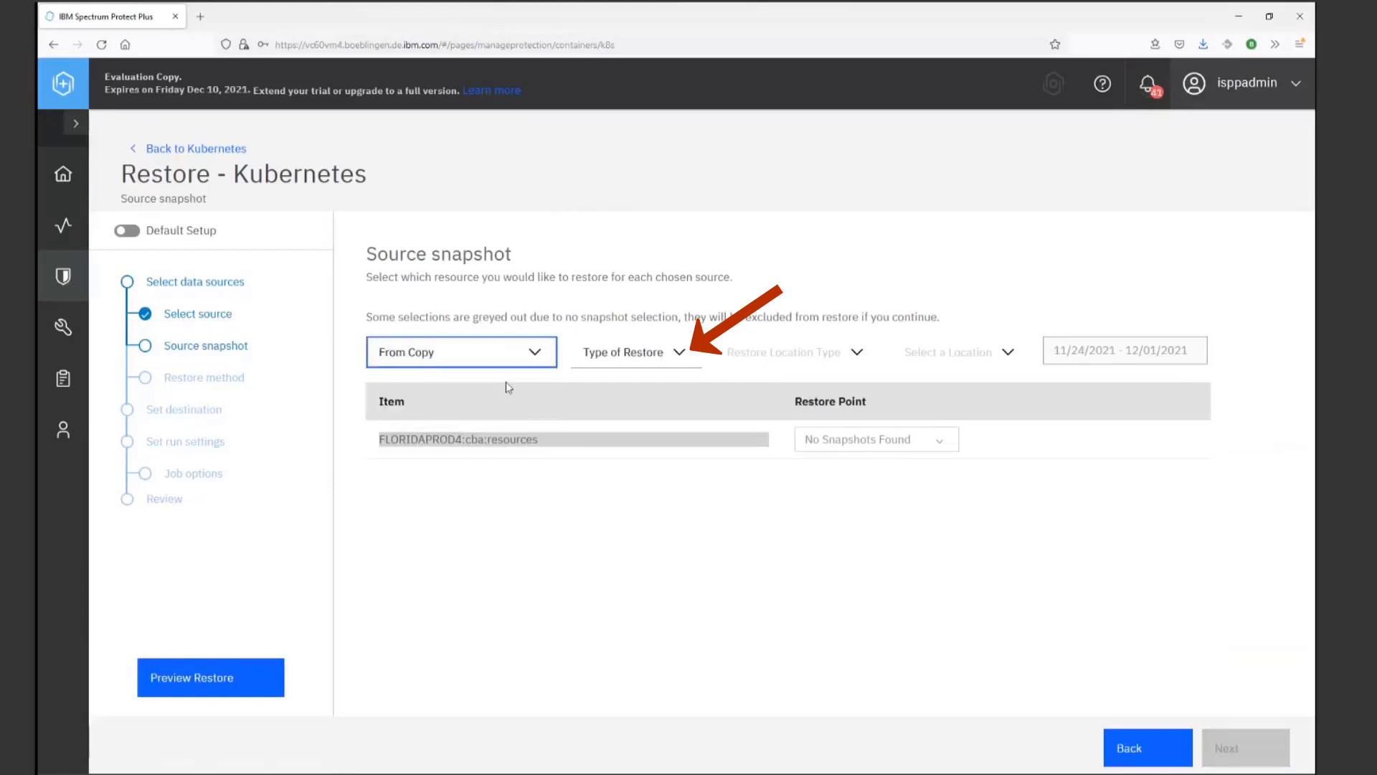
pyautogui.click(685, 357)
pyautogui.click(660, 391)
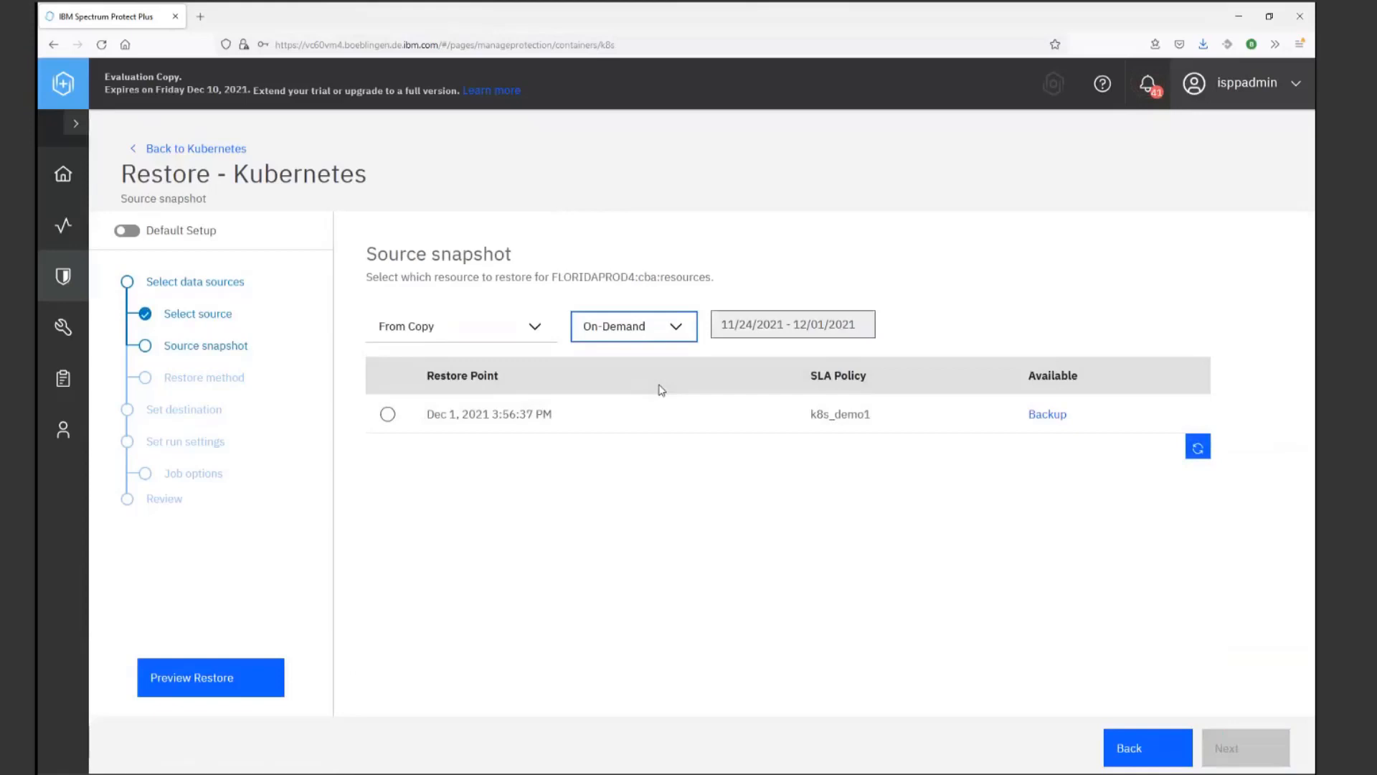
pyautogui.click(388, 416)
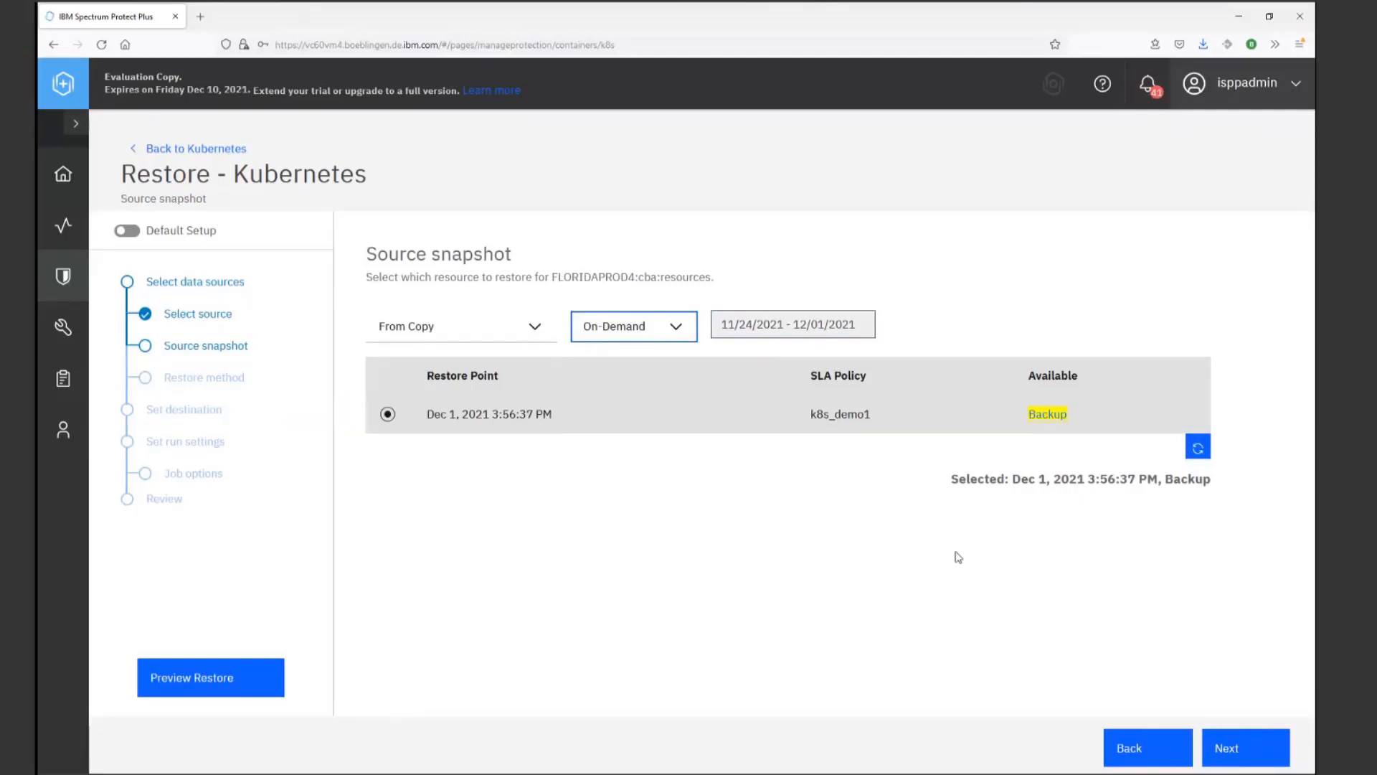
pyautogui.click(1239, 753)
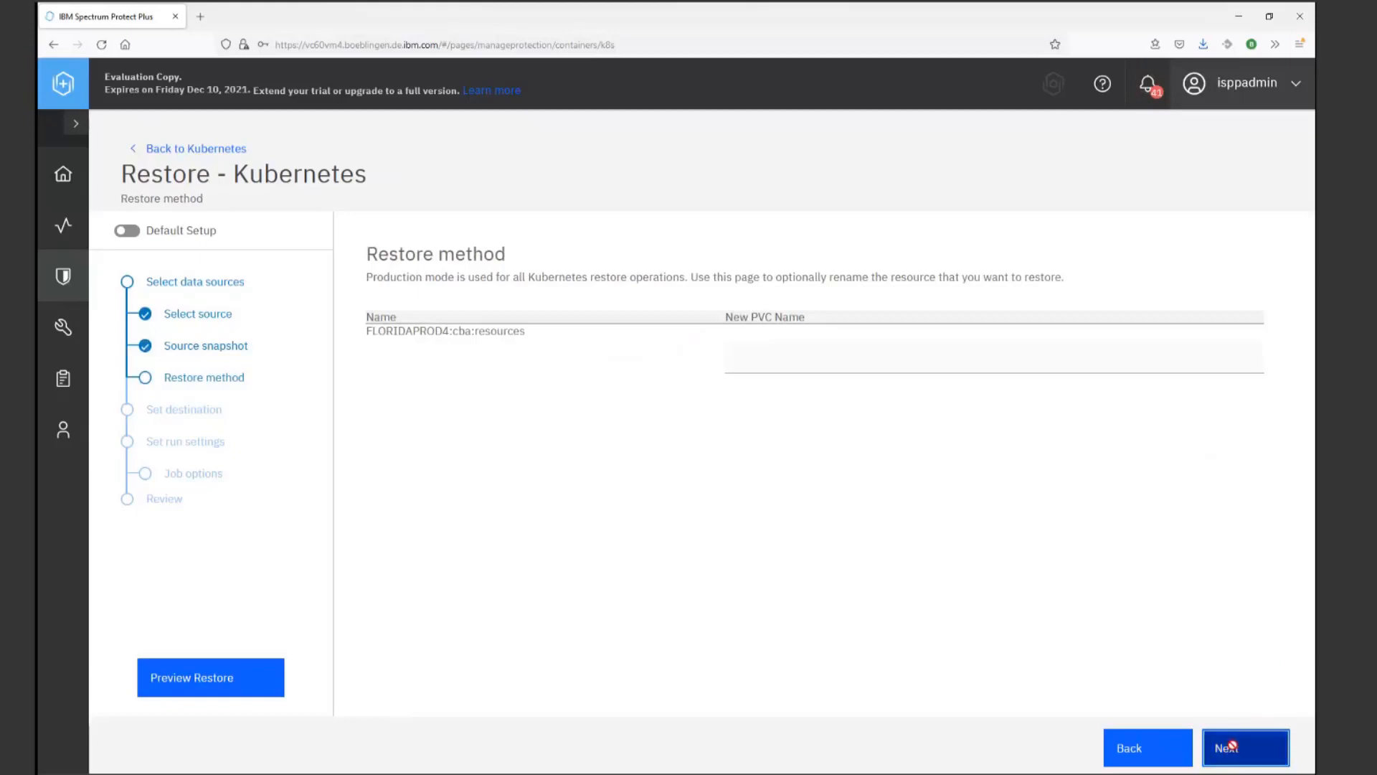
# Step: Keep the default restore method, original cluster destination and job options, submit the restore job and dismiss the confirmation
pyautogui.click(1230, 747)
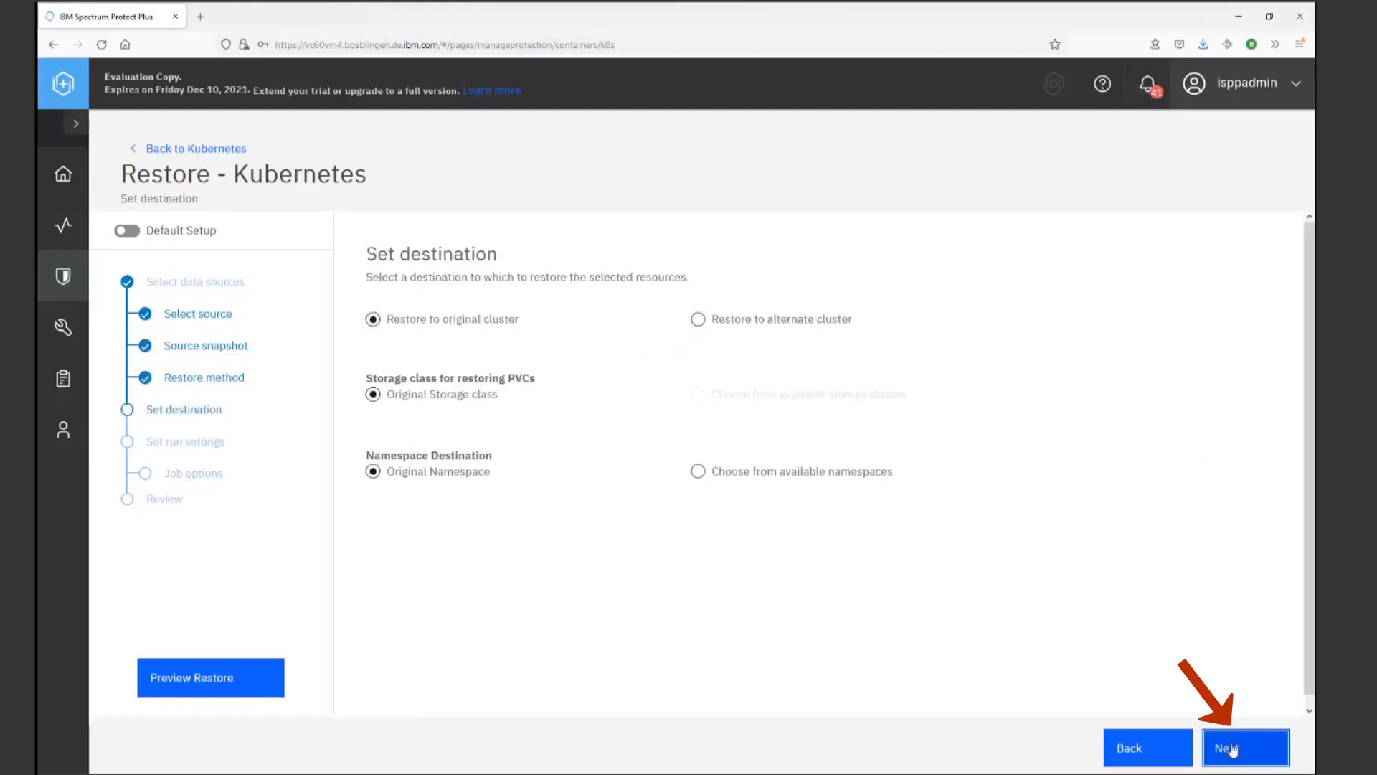
pyautogui.click(1232, 749)
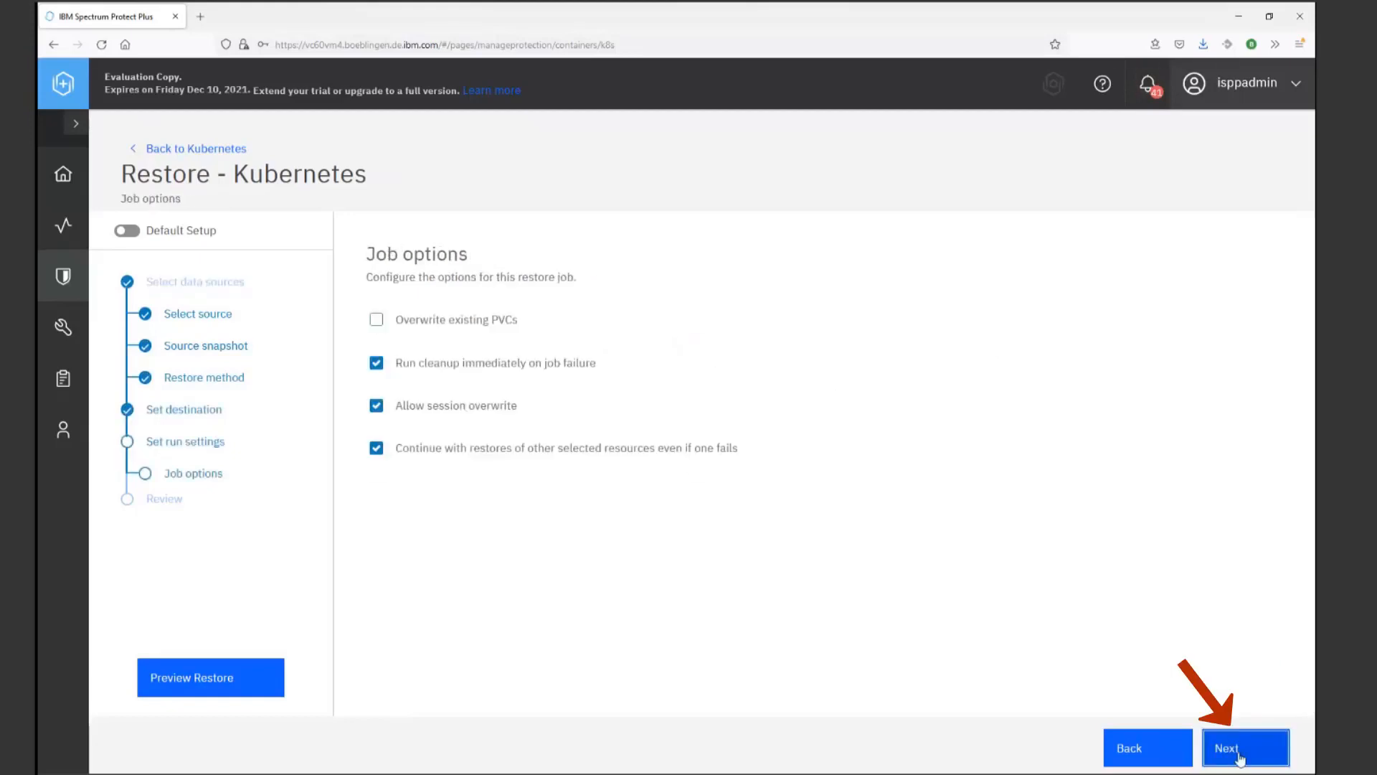
pyautogui.click(1239, 756)
pyautogui.click(1239, 756)
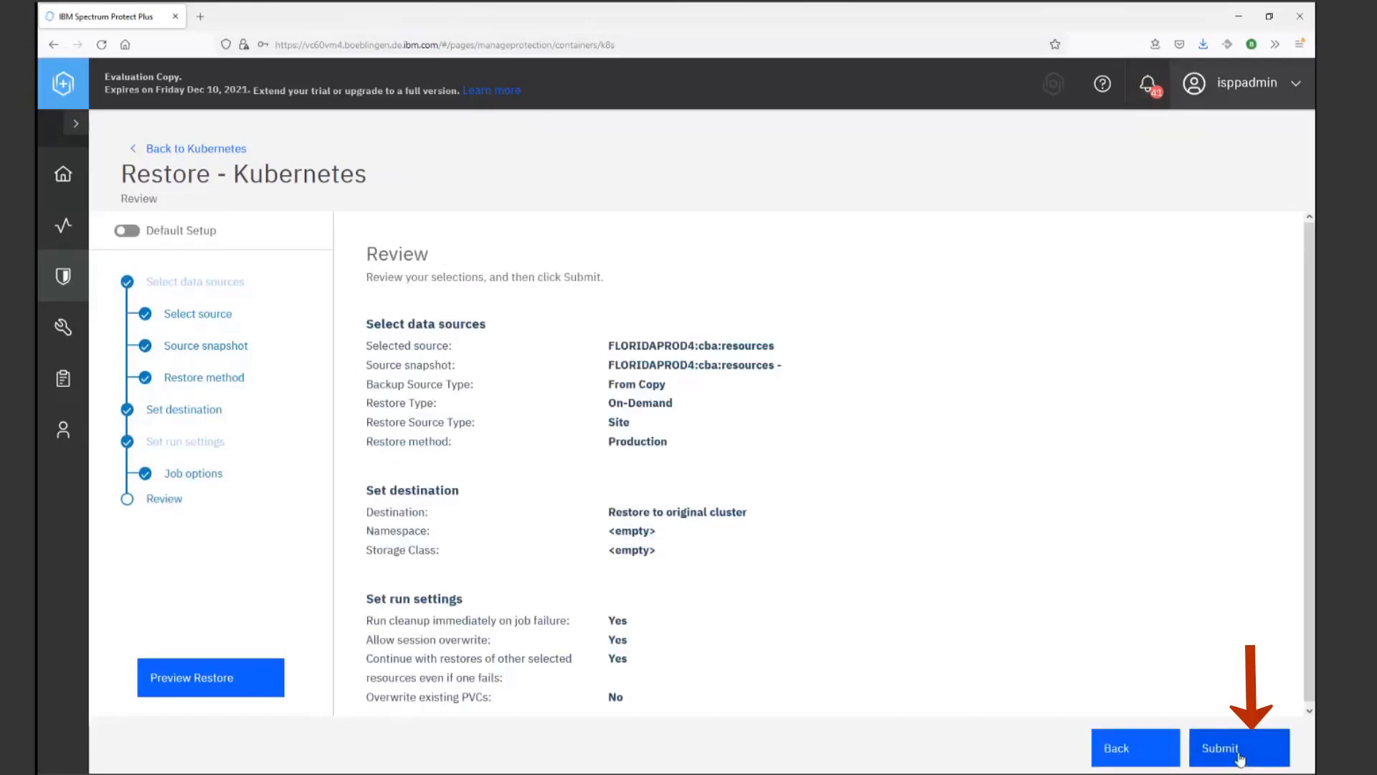
pyautogui.click(1239, 756)
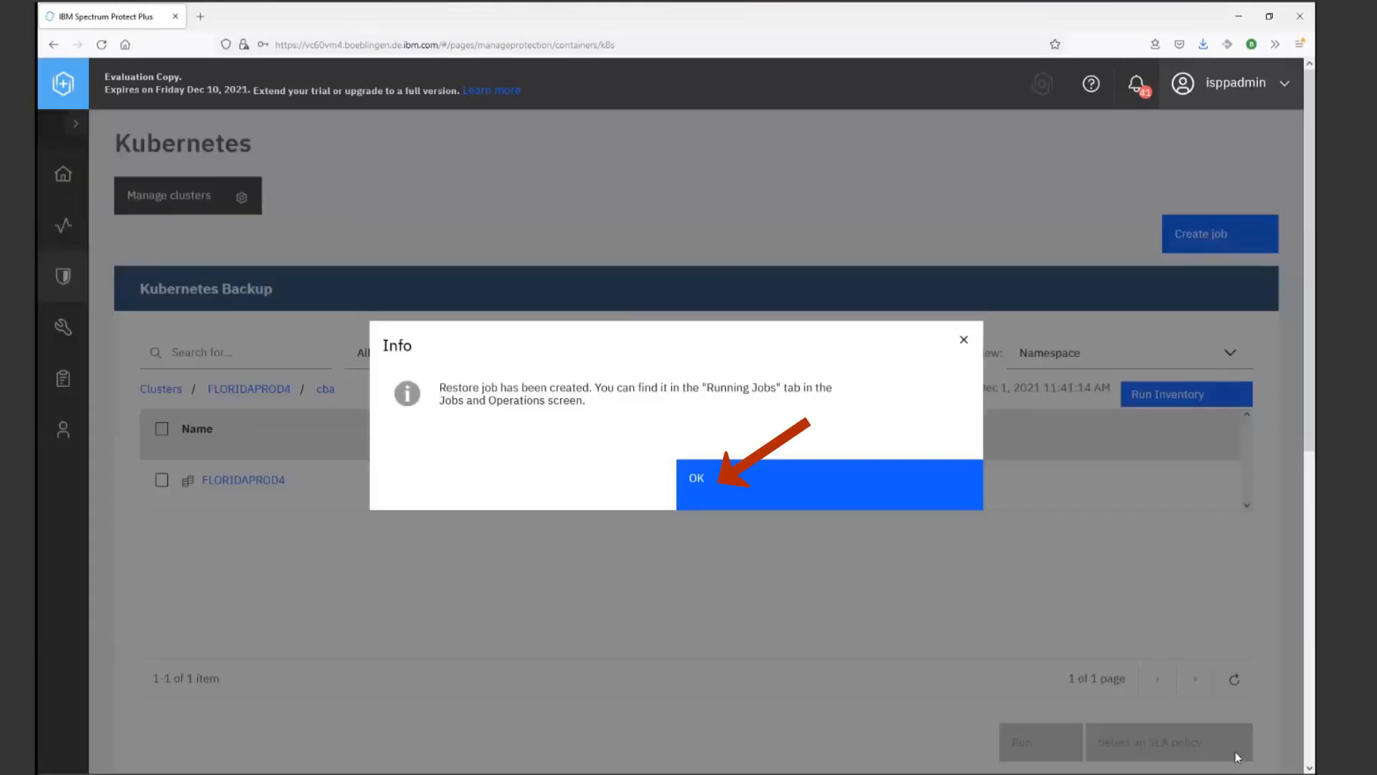
pyautogui.click(795, 487)
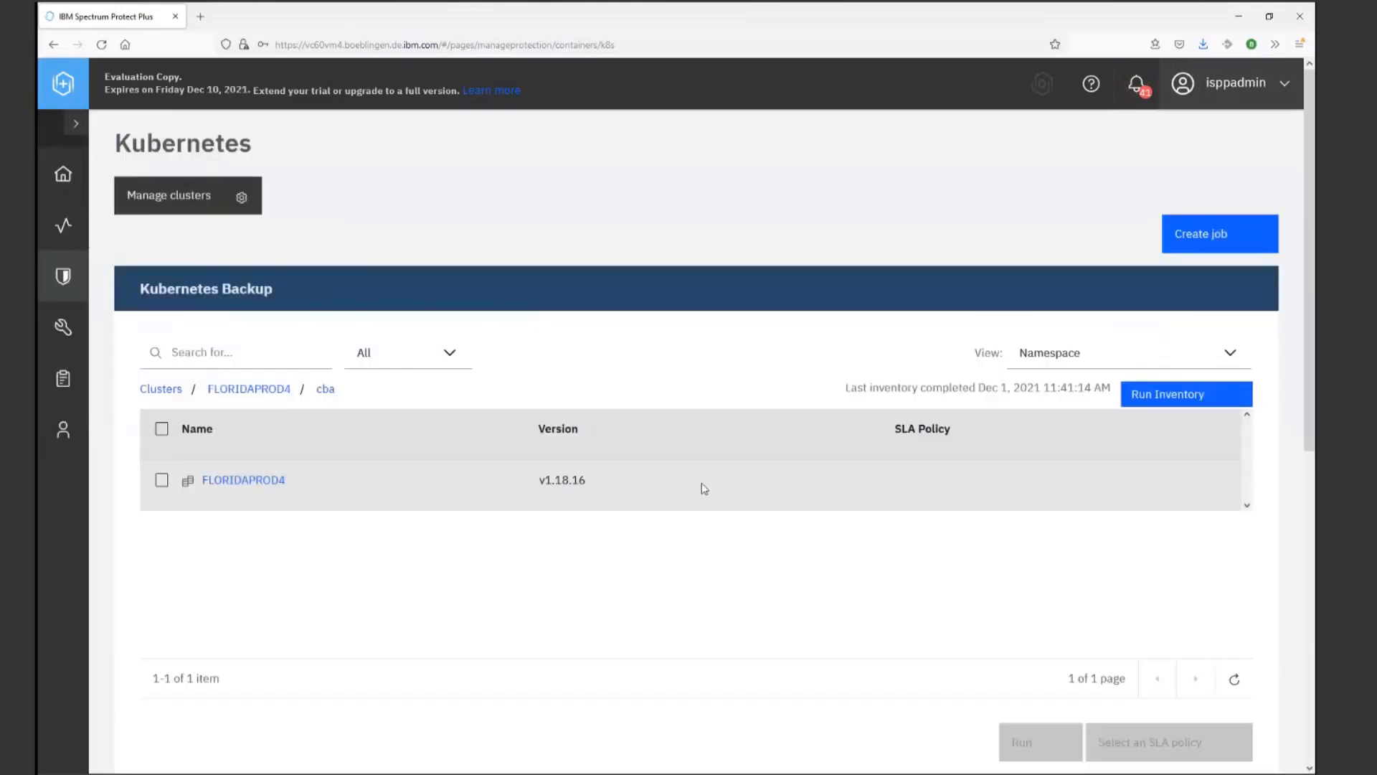
# Step: Check the running jobs and read through the job log of the Kubernetes onDemandRestore job in the job history
pyautogui.click(75, 239)
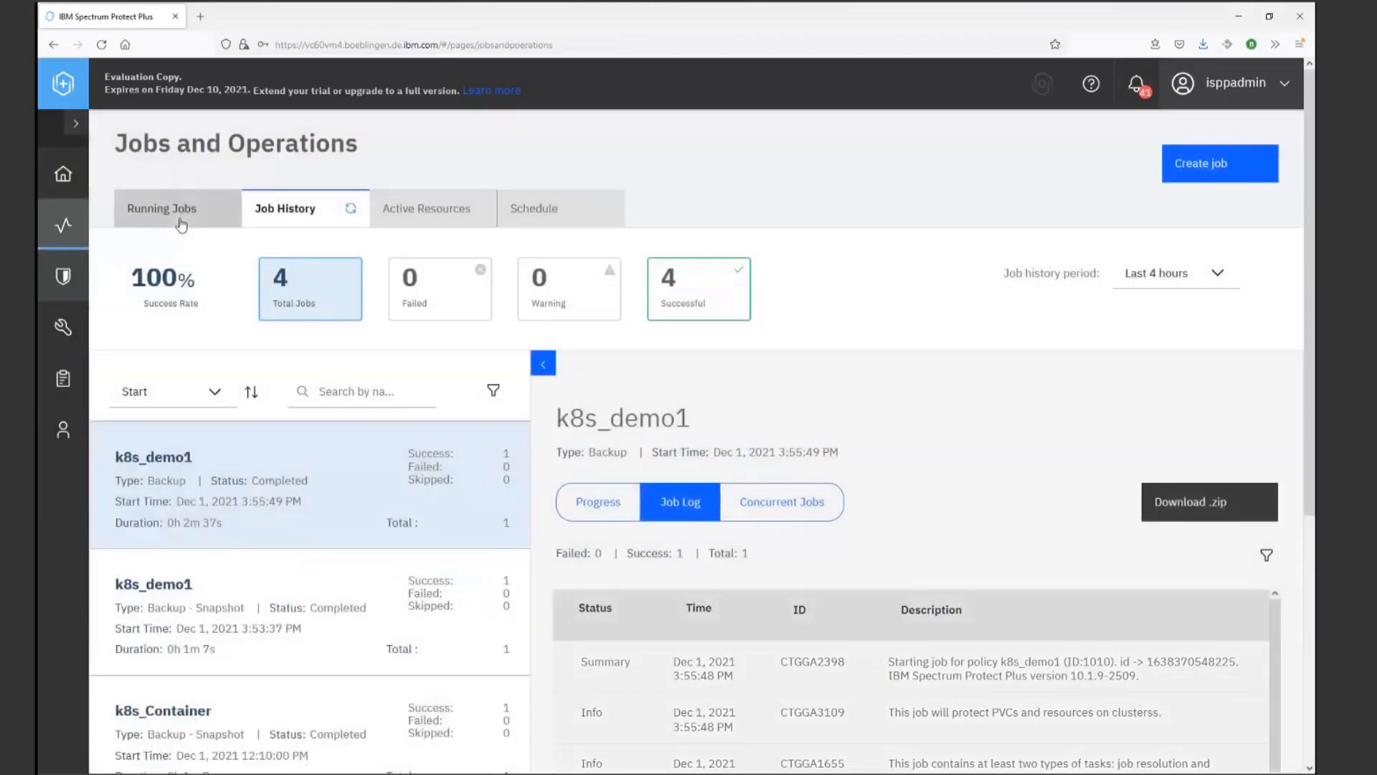
pyautogui.click(181, 225)
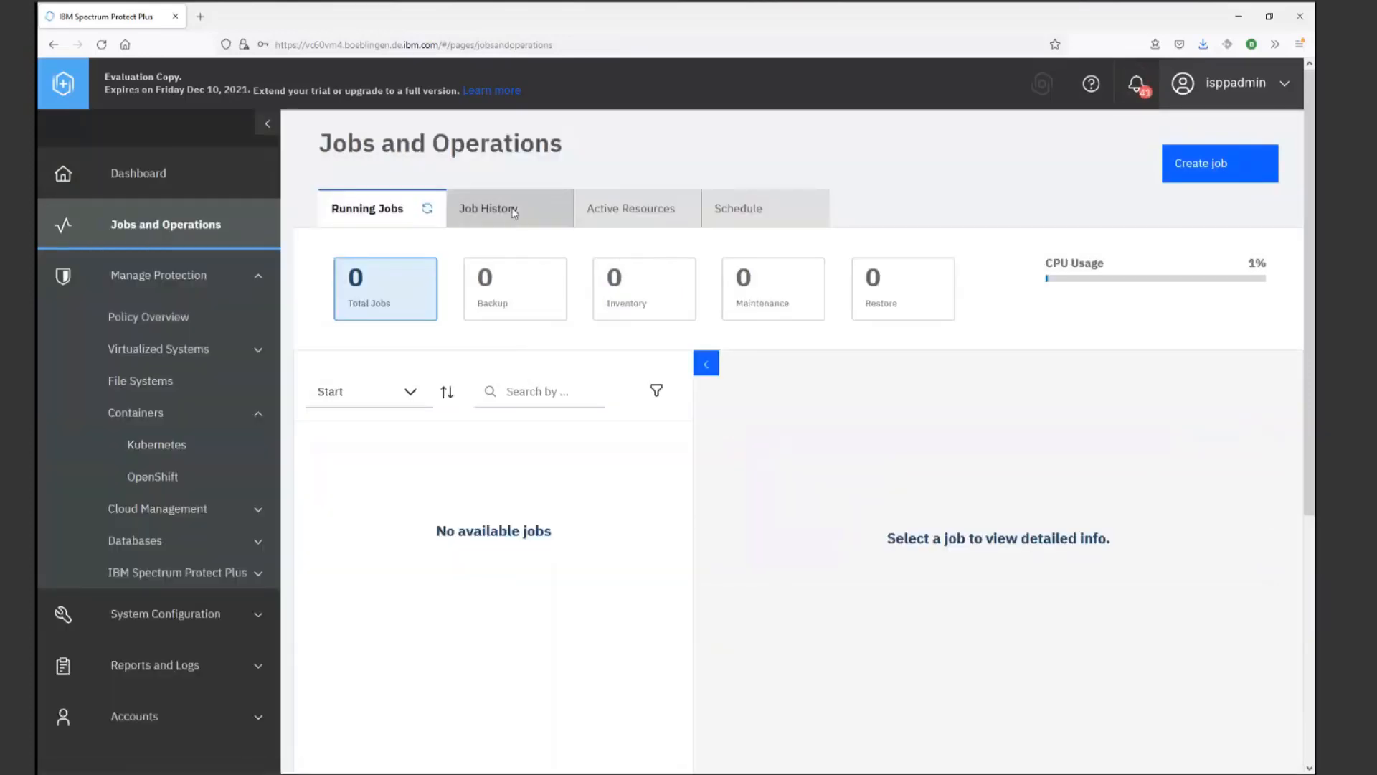
pyautogui.click(511, 209)
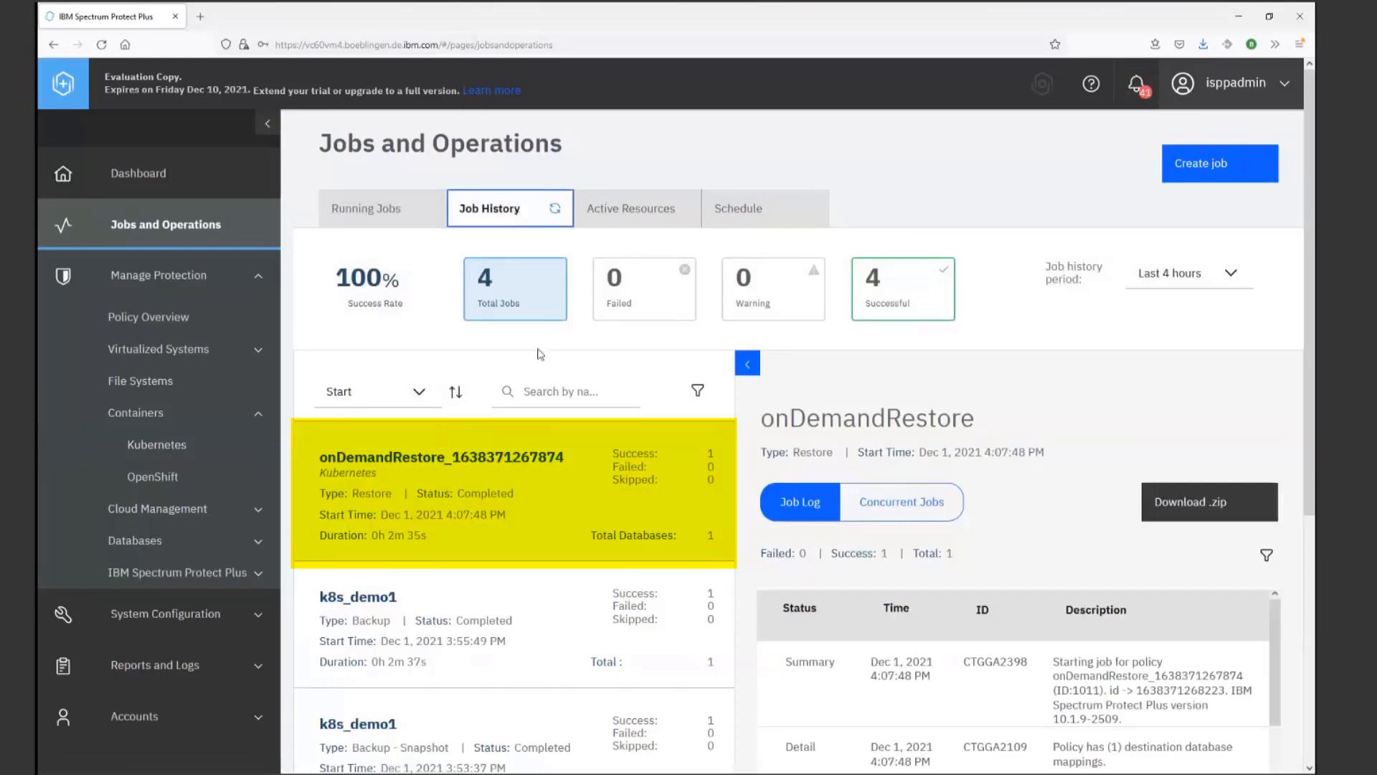
pyautogui.click(542, 484)
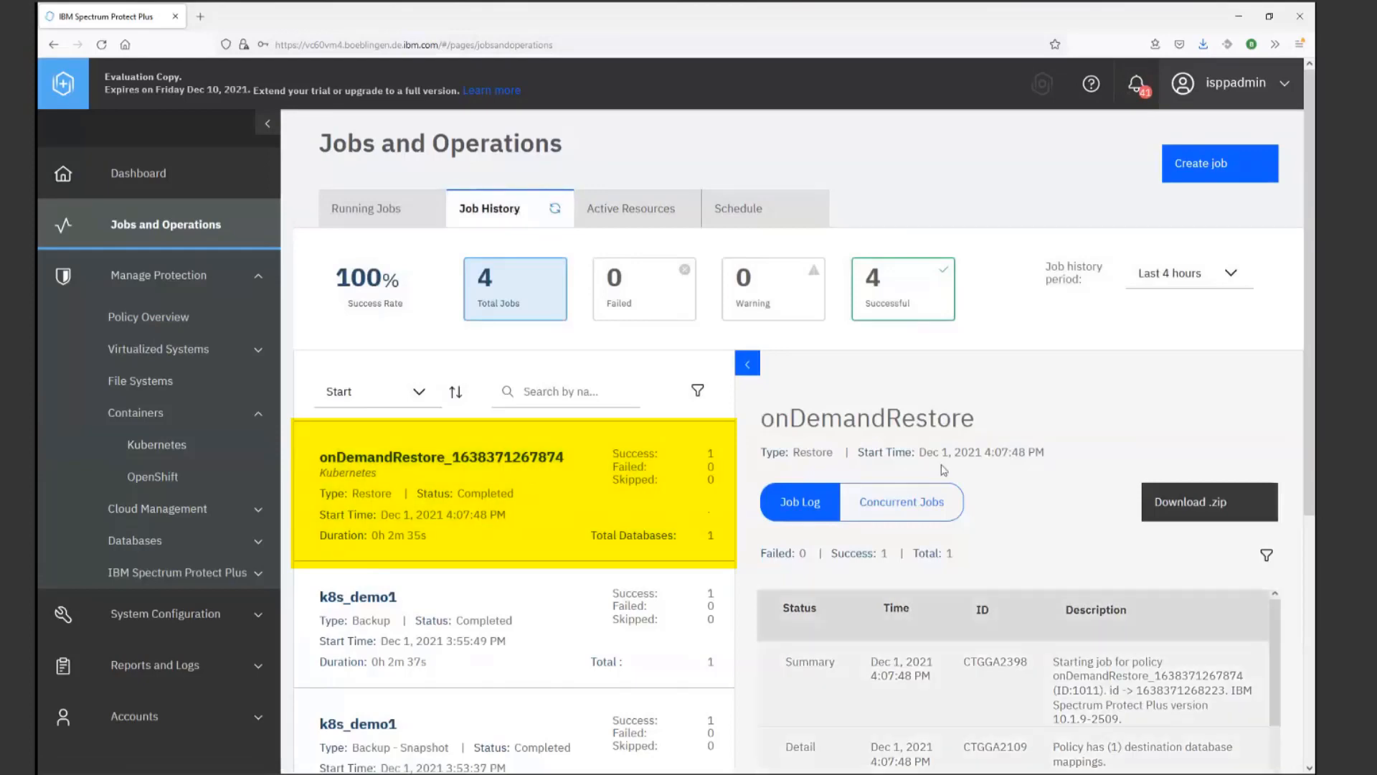
pyautogui.scroll(-1, 1040, 478)
pyautogui.scroll(-2, 1287, 518)
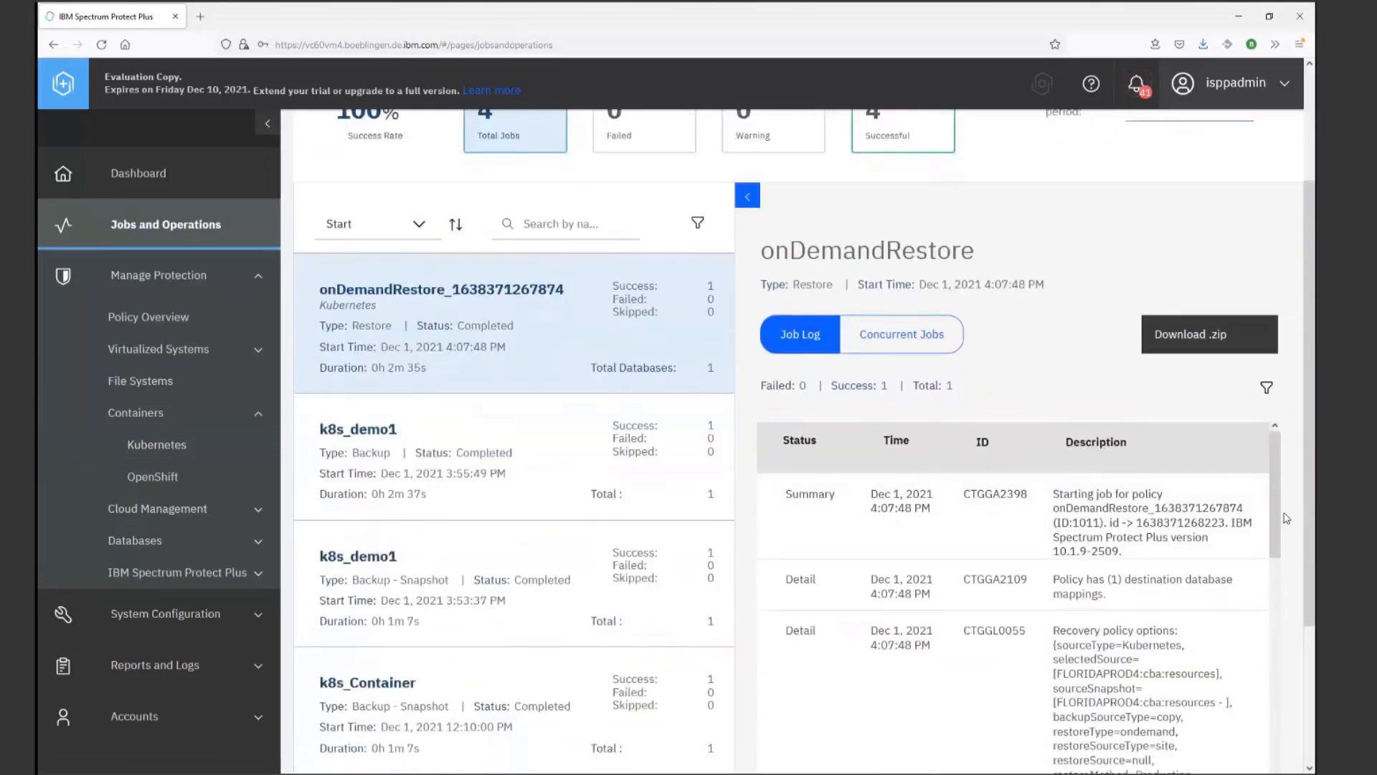
pyautogui.scroll(-3, 1288, 518)
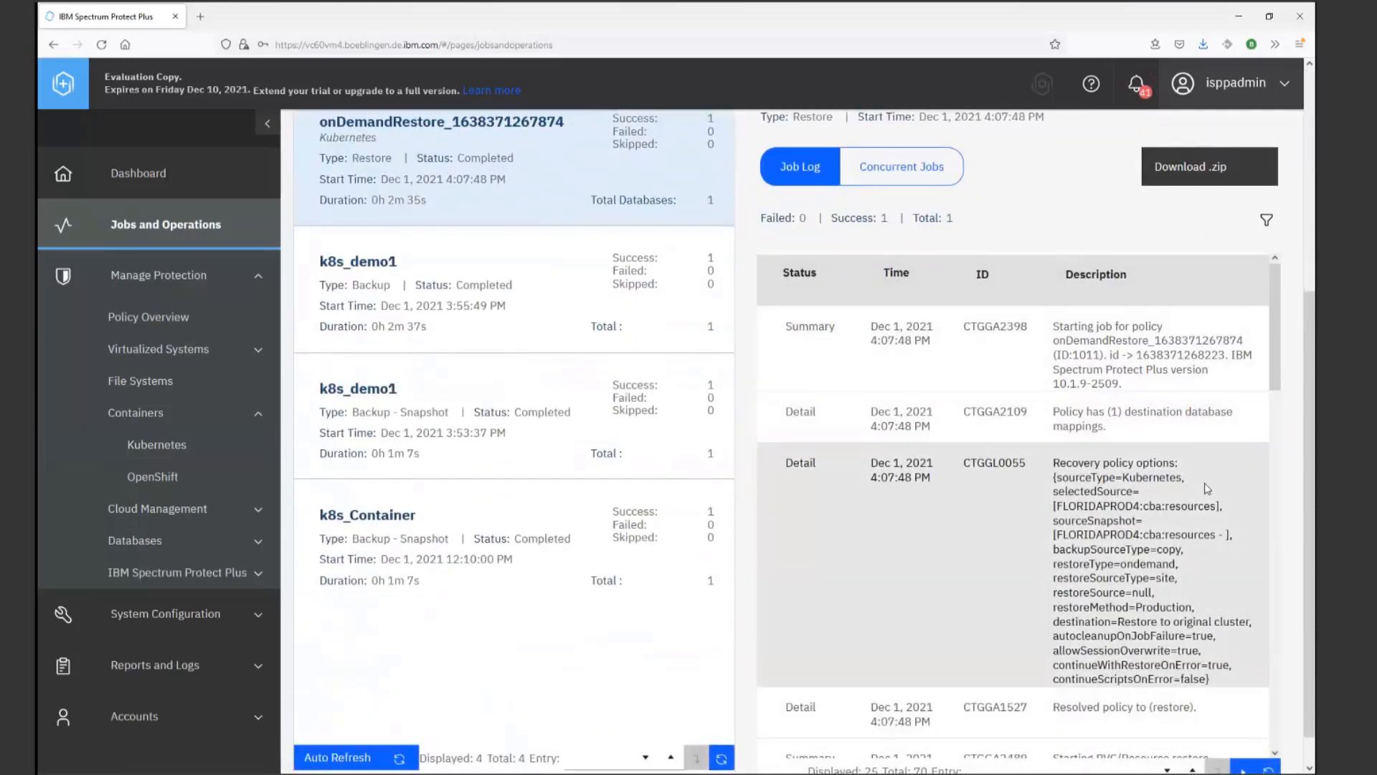
pyautogui.scroll(-4, 1207, 489)
pyautogui.scroll(-4, 1207, 490)
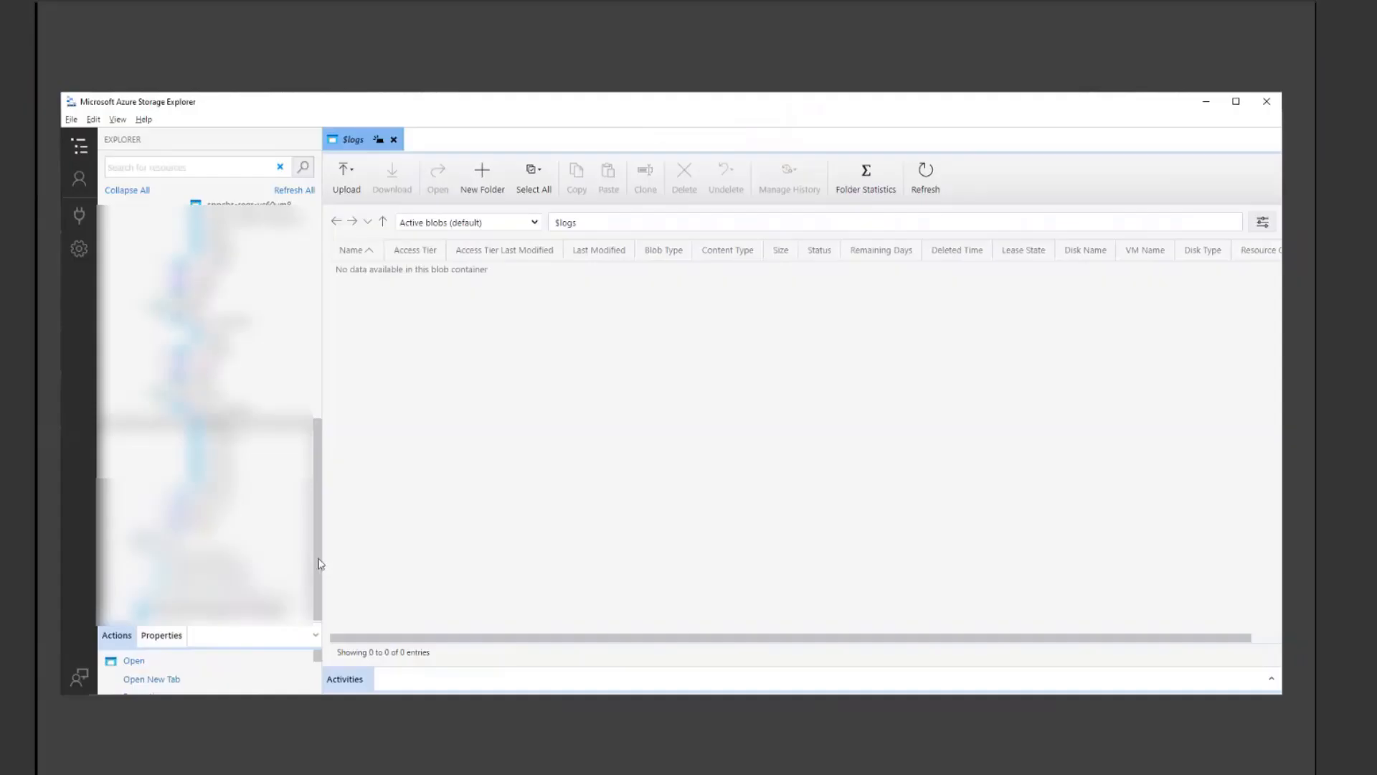
# Step: Switch to Microsoft Azure Storage Explorer and browse the sppserverdev blob container demo1 down to the snapshots folder inside 2004
pyautogui.moveTo(321, 564); pyautogui.dragTo(316, 554)
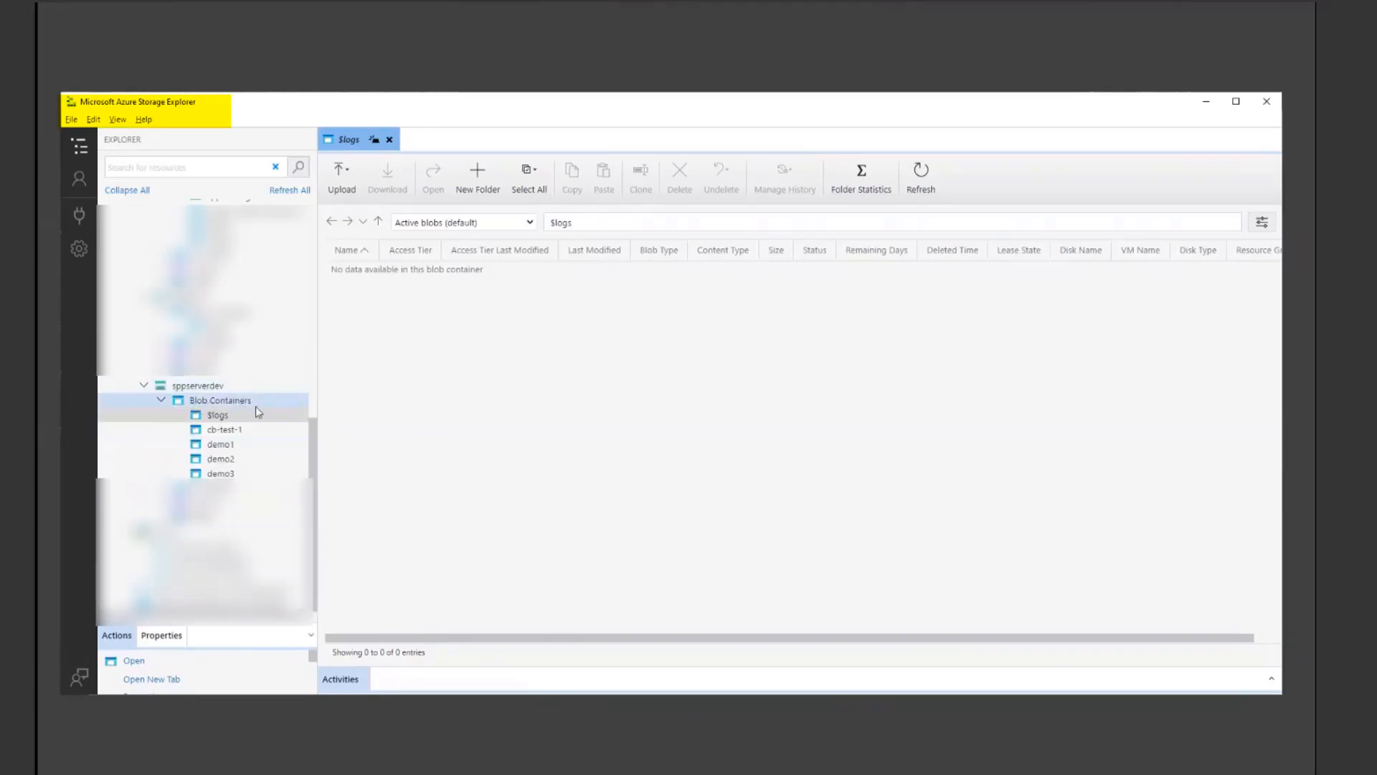
pyautogui.click(230, 445)
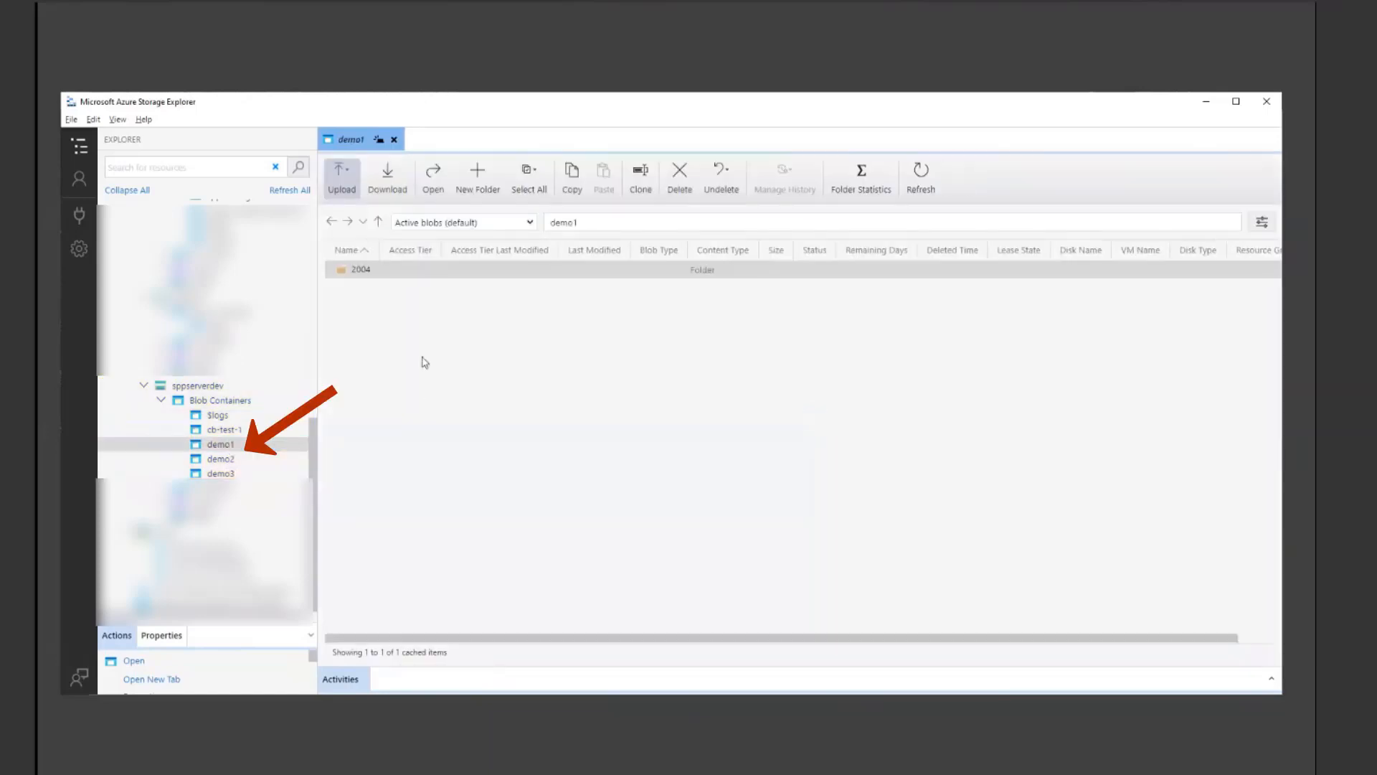
pyautogui.click(350, 274)
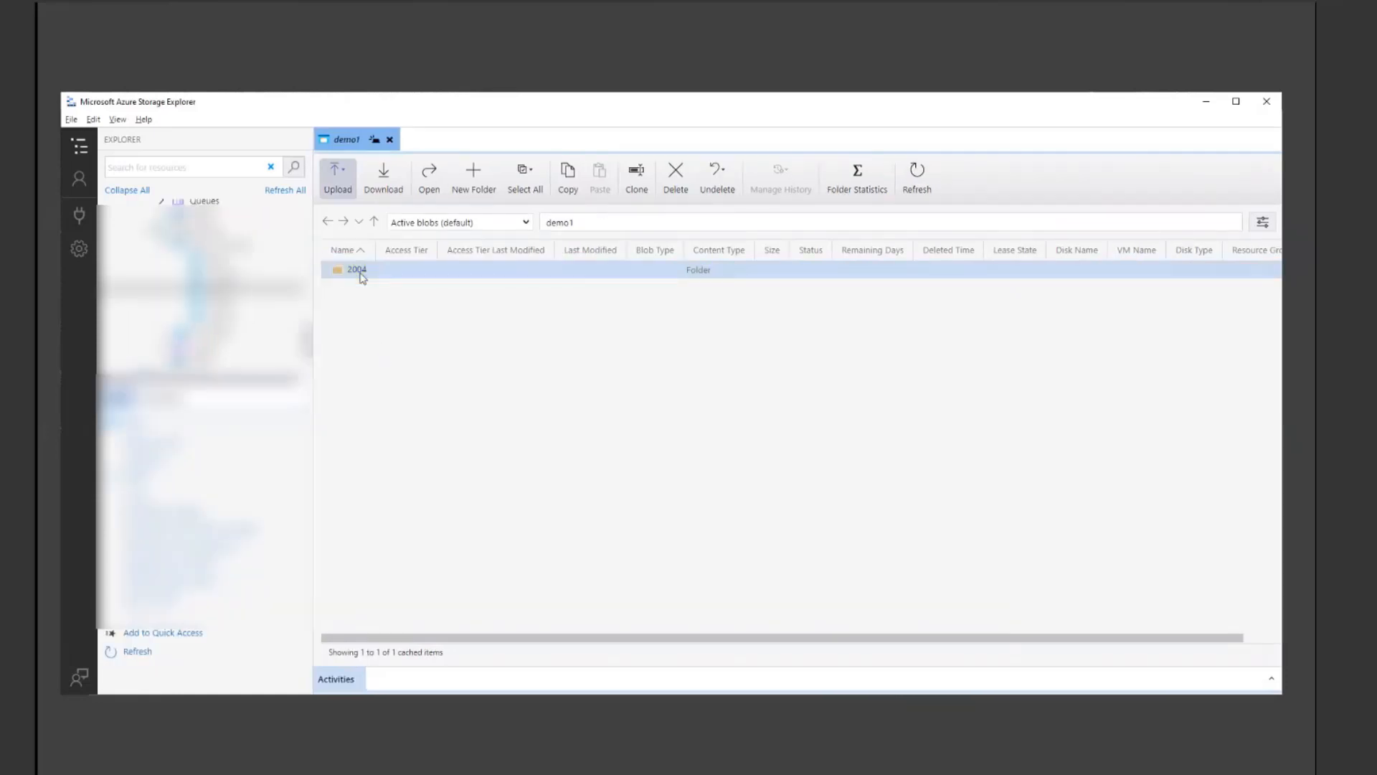
pyautogui.doubleClick(360, 272)
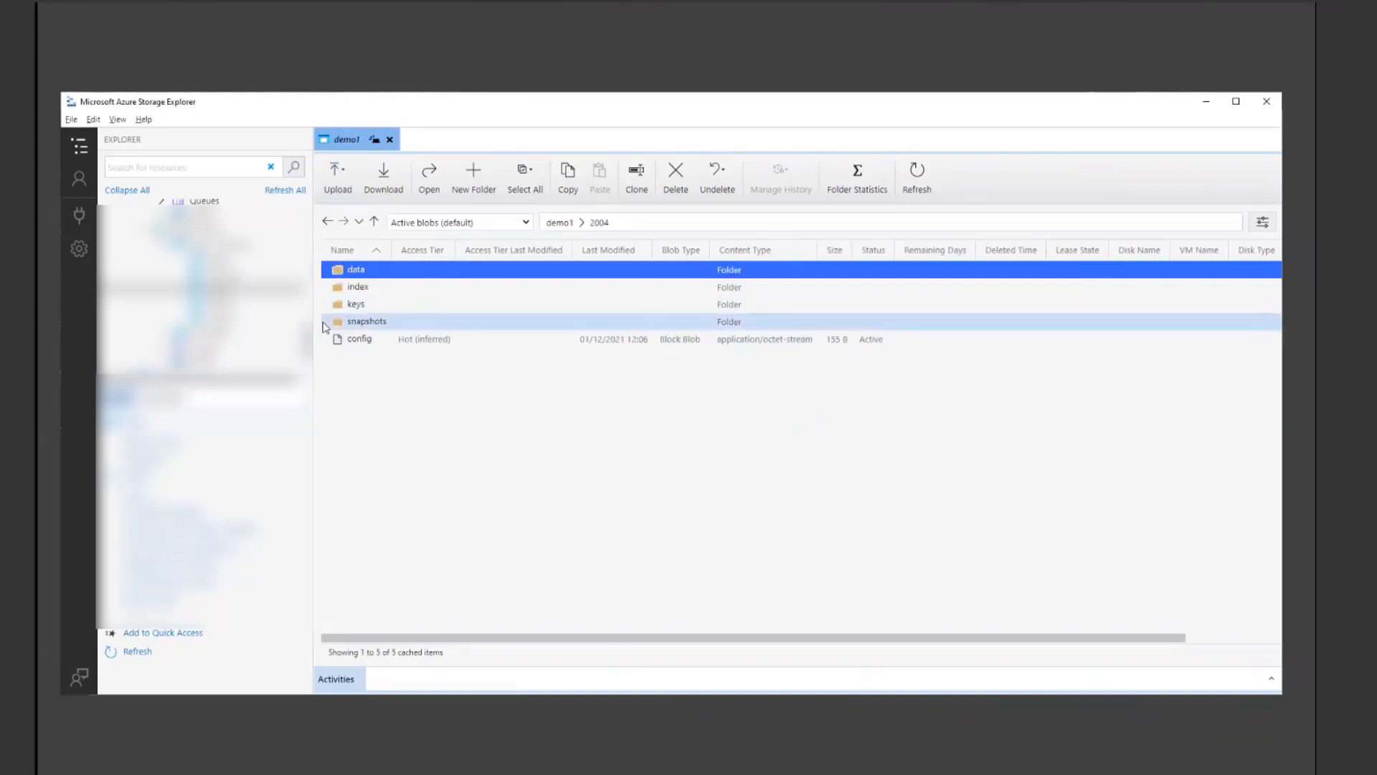
pyautogui.doubleClick(380, 327)
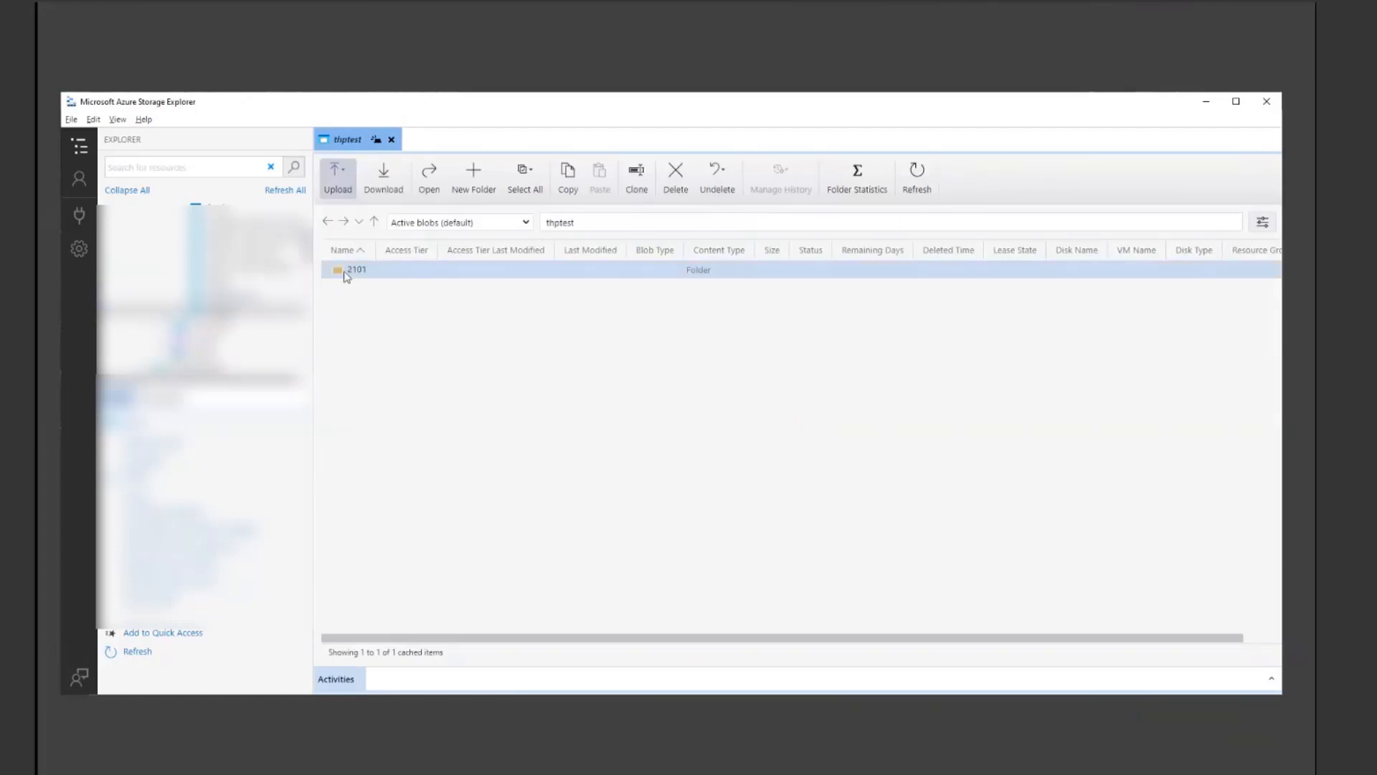
# Step: Examine the blobs in the snapshots folder of folder 2101 in the thptest container and return to the parent folder
pyautogui.click(345, 272)
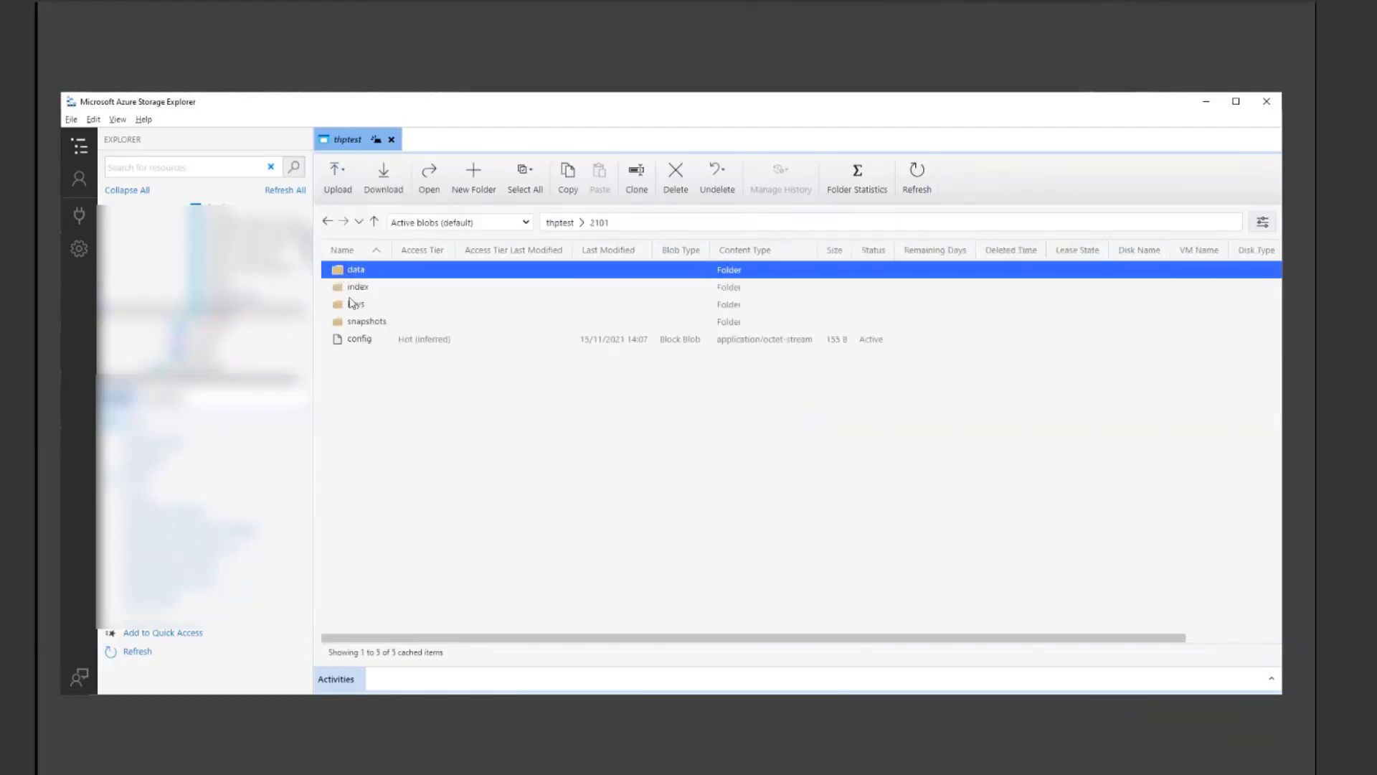
pyautogui.doubleClick(357, 322)
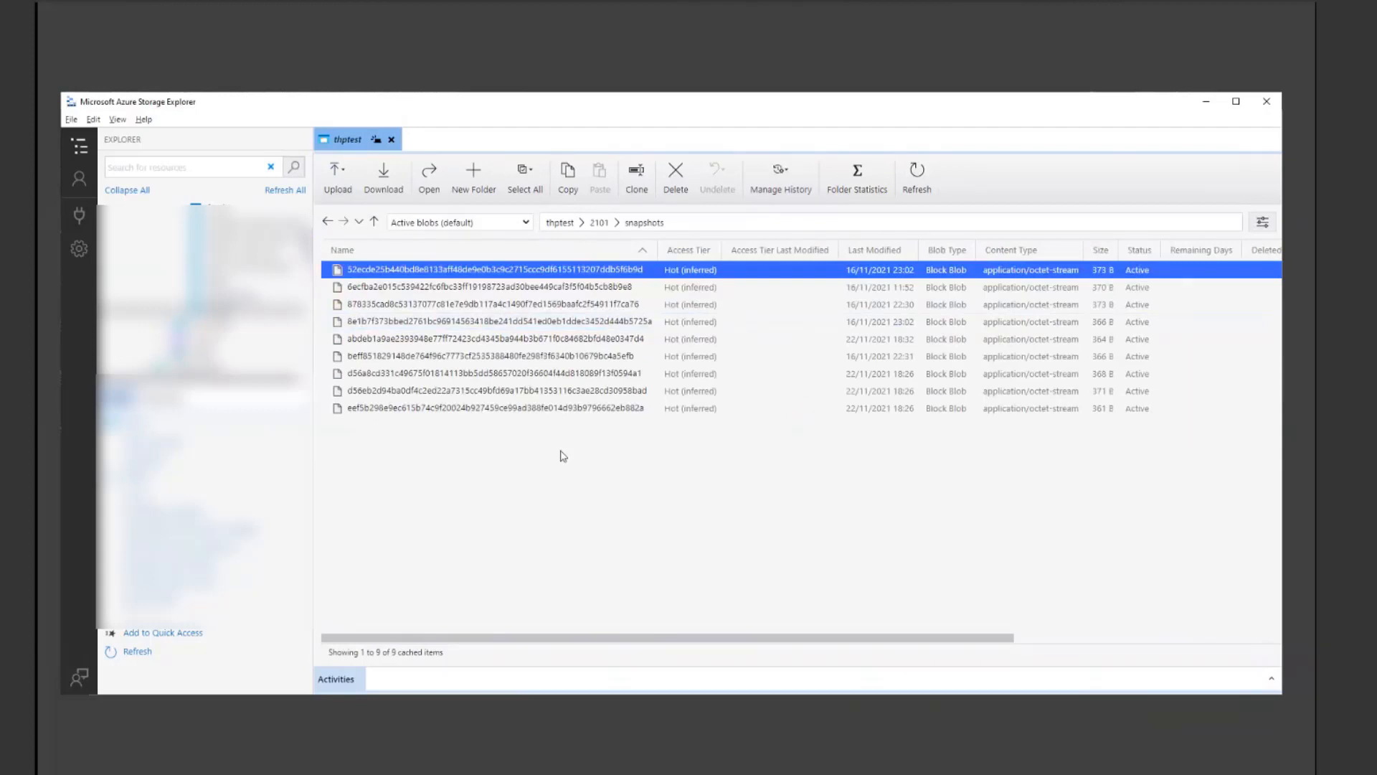
pyautogui.click(375, 223)
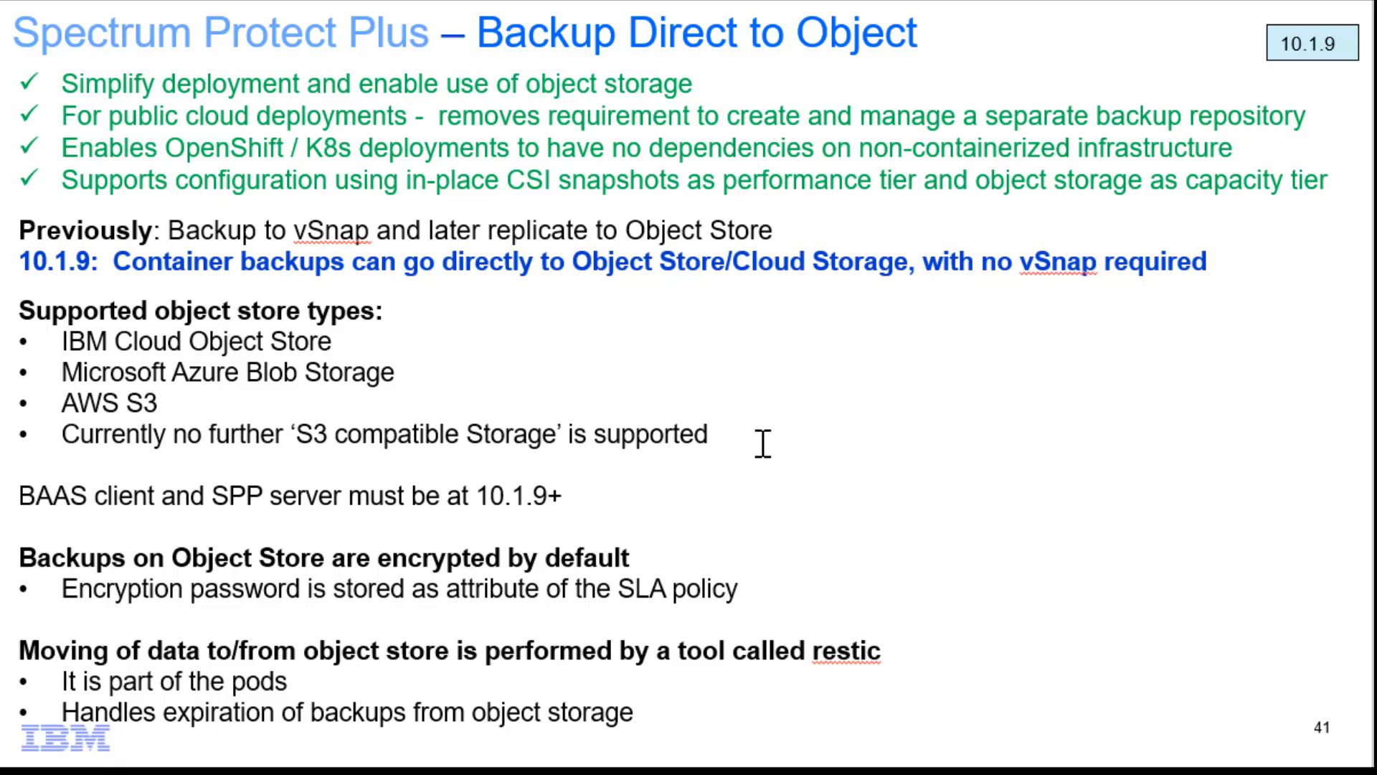